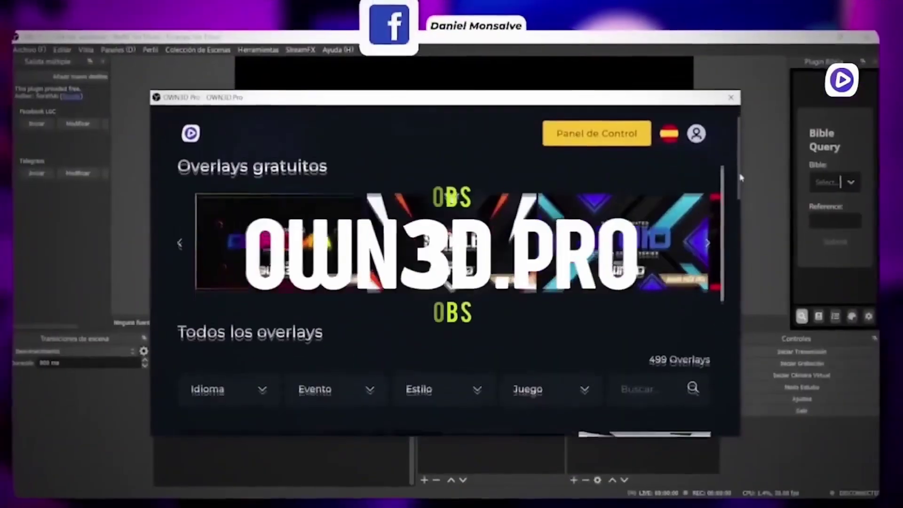
left_click_drag(741, 178, 719, 281)
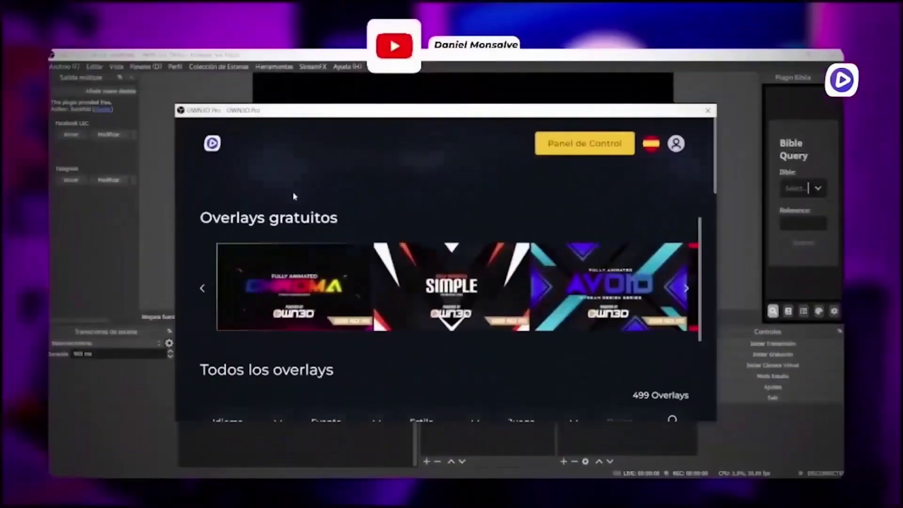
scroll(506, 244, "down", 3)
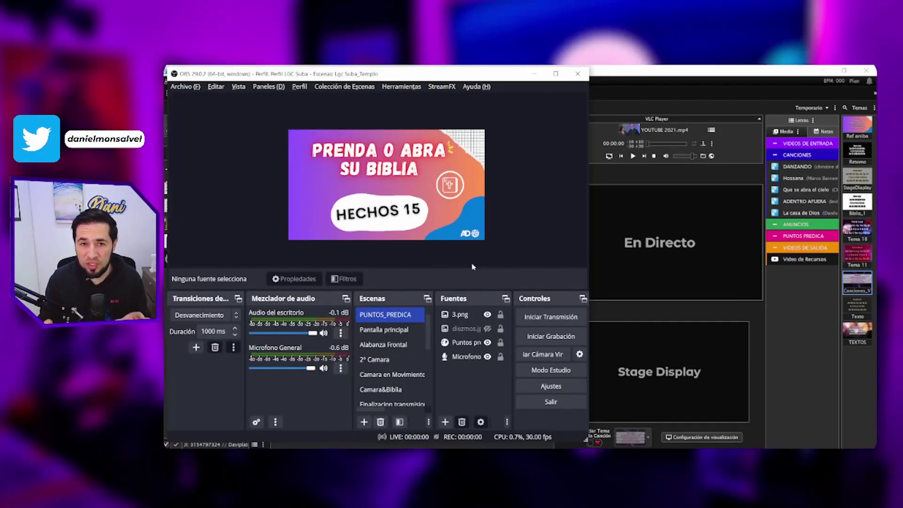
Step: Open the obs-websocket settings, review the server port and authentication options, and apply the configuration
left_click(400, 87)
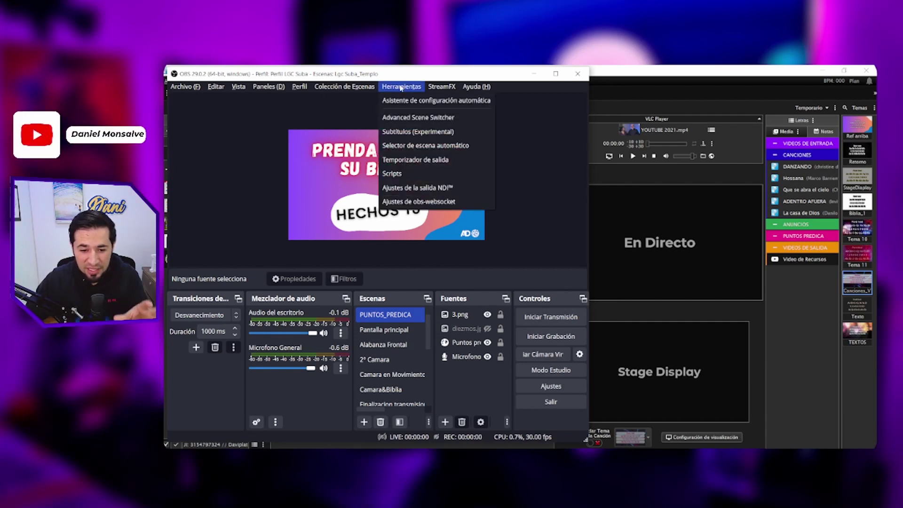
left_click(412, 202)
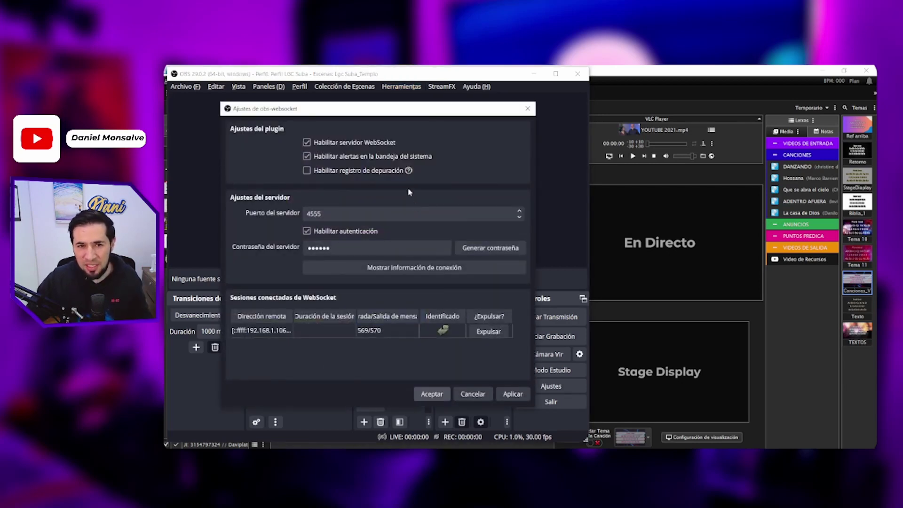
left_click_drag(352, 109, 432, 108)
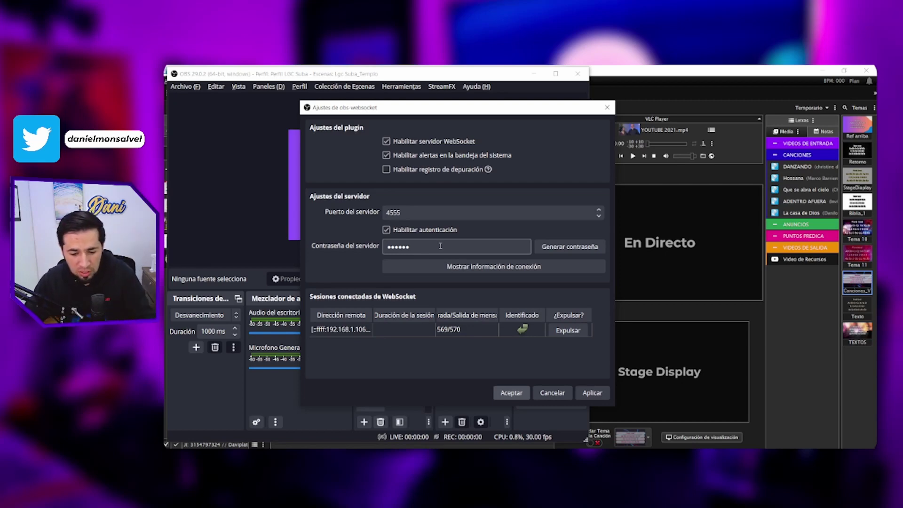
left_click(593, 394)
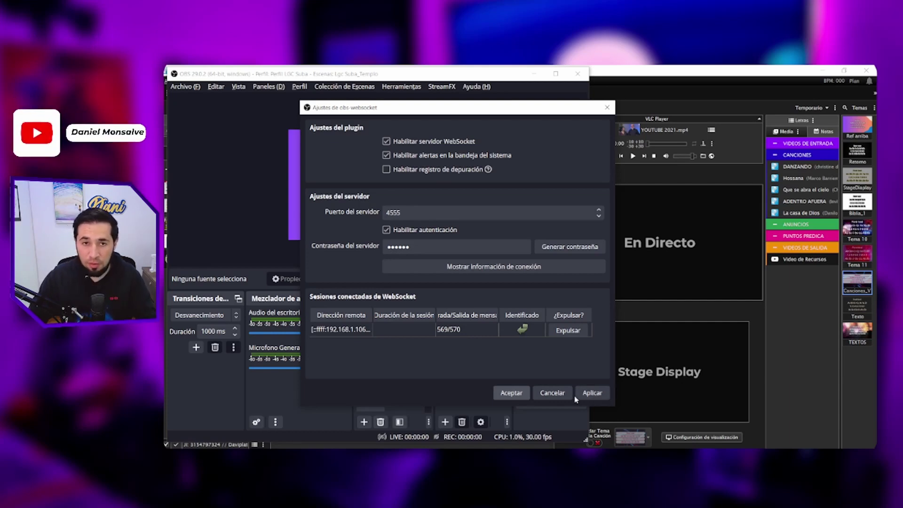
left_click(511, 398)
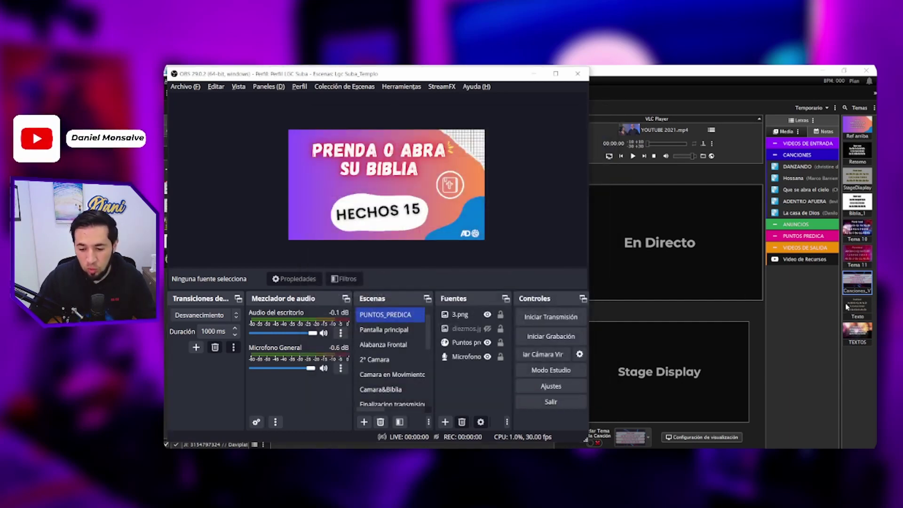
Step: Switch to Holyrics, open the API list and add a new entry
left_click(807, 320)
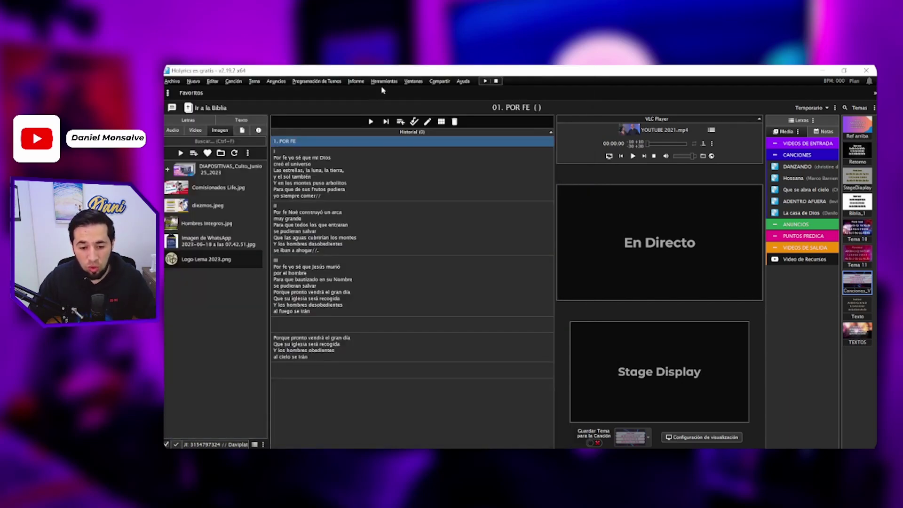
left_click(415, 81)
mouse_move(394, 81)
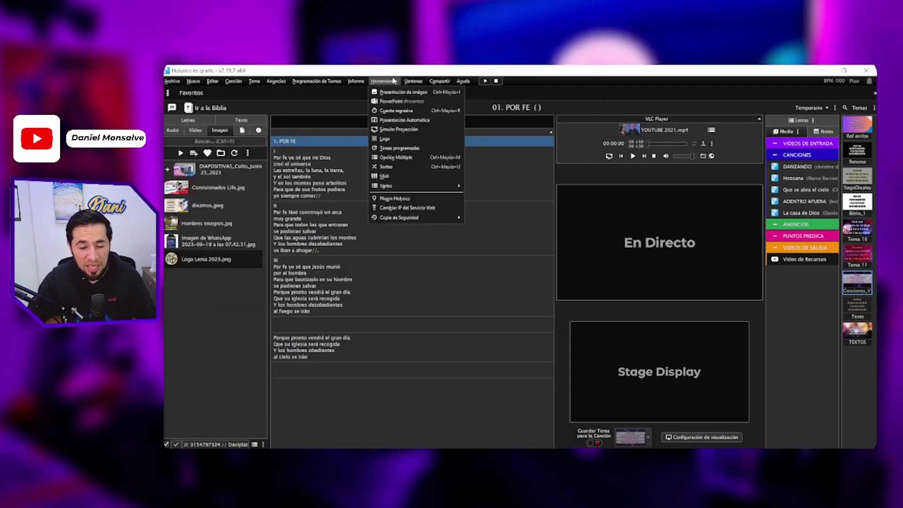
mouse_move(395, 191)
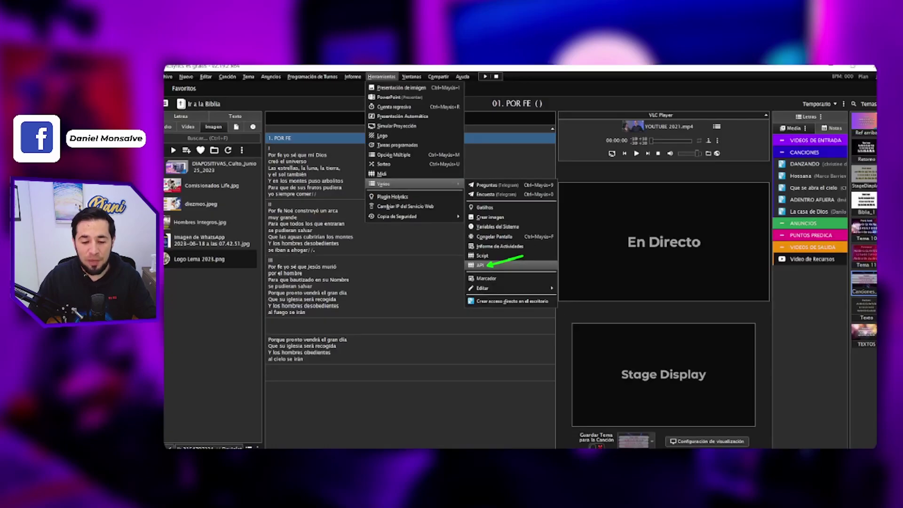
left_click(489, 263)
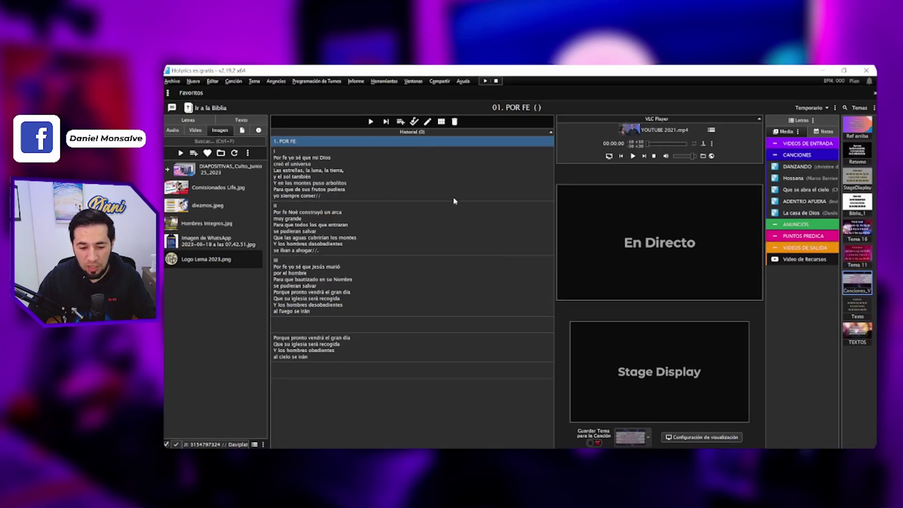
left_click(383, 81)
mouse_move(410, 187)
left_click(498, 261)
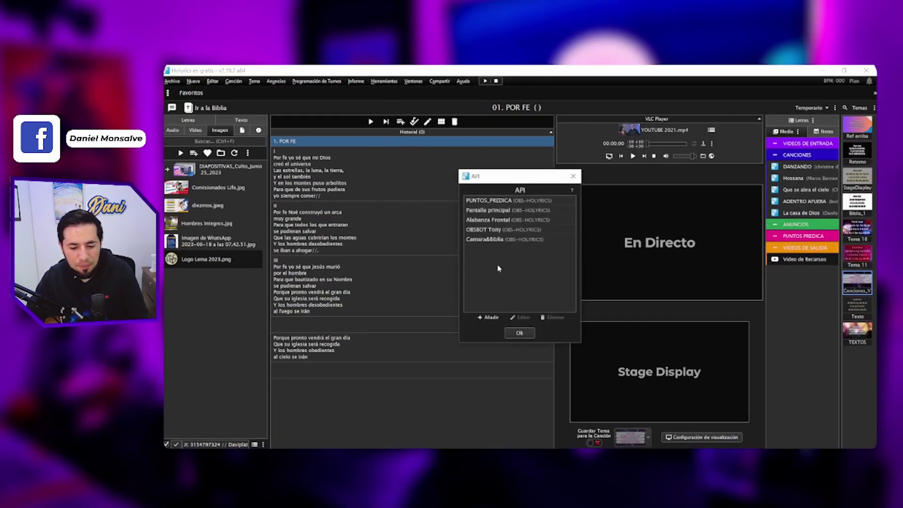
left_click(488, 318)
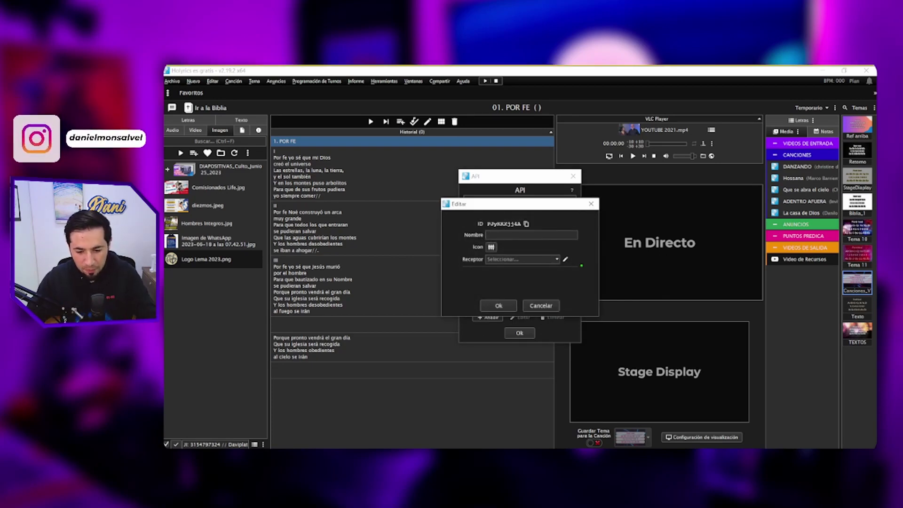
Step: Create a URL-type receptor named "OBS Iglesia" from the new API entry
left_click(565, 259)
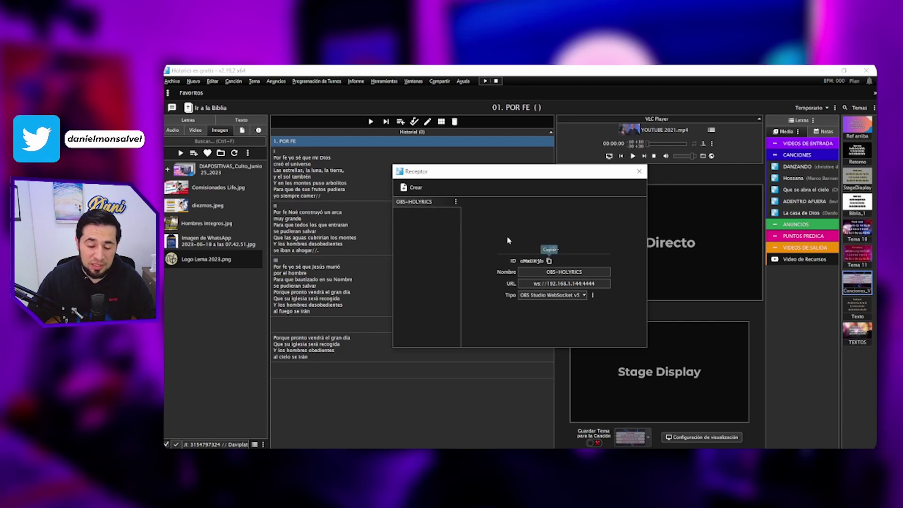
left_click(413, 188)
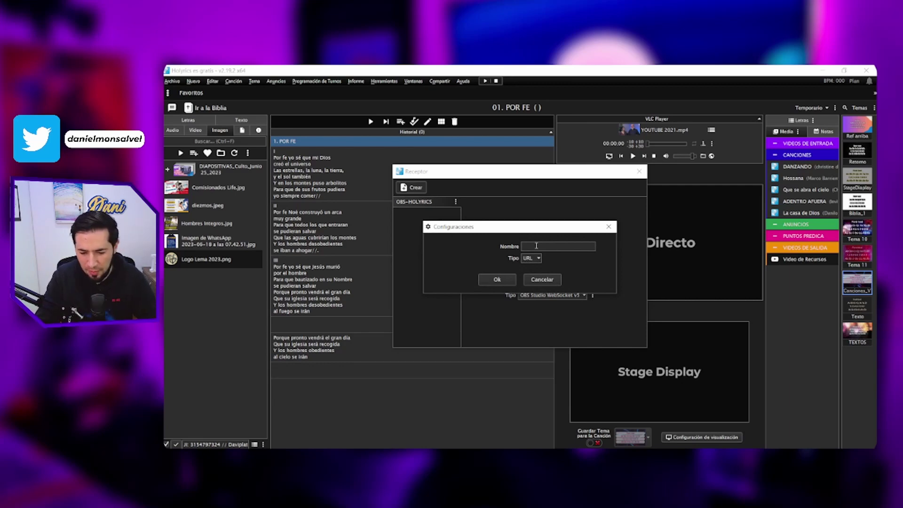
type("OBS iglesia")
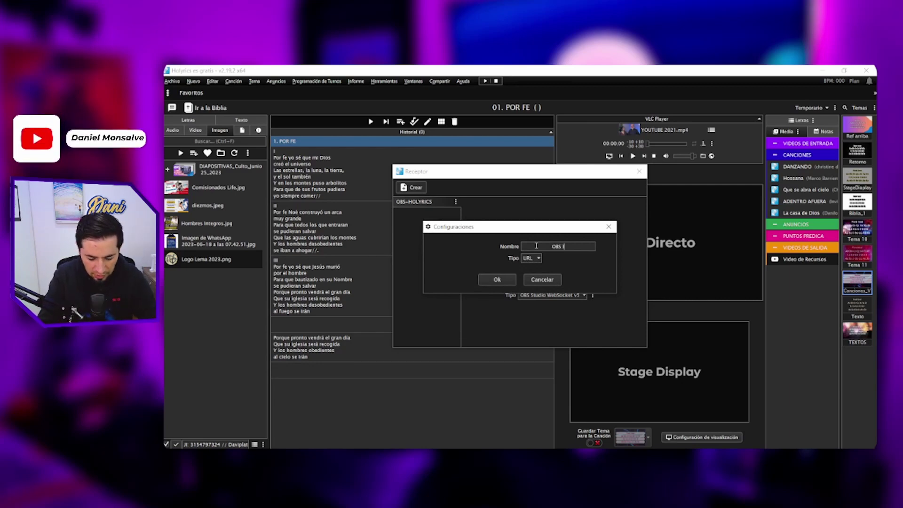
left_click(498, 280)
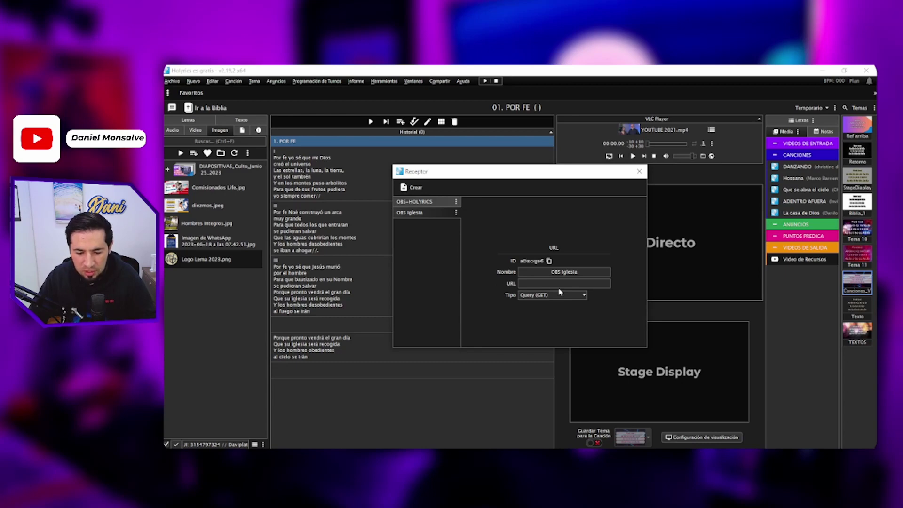
Step: Enter ws:// followed by the computer's IPv4 address from ipconfig as the URL of the OBS Iglesia receptor
left_click(533, 284)
type("ws://")
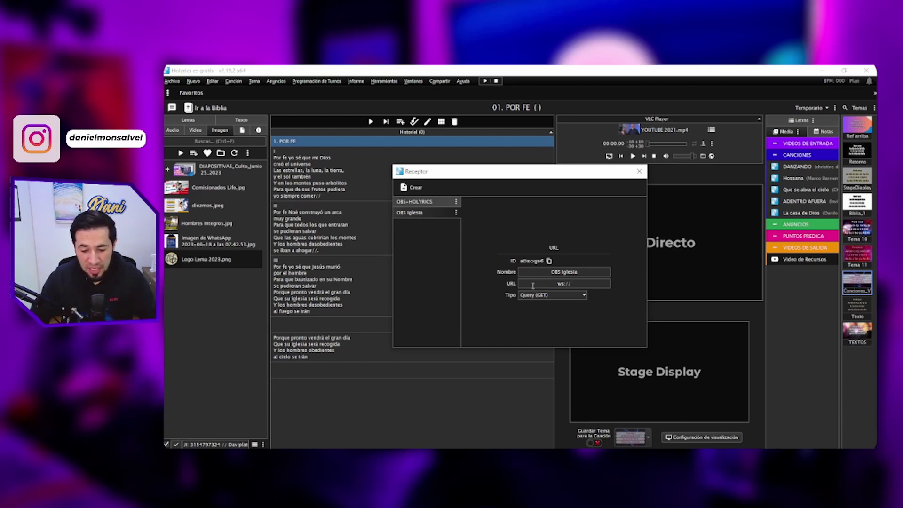
left_click_drag(262, 153, 293, 158)
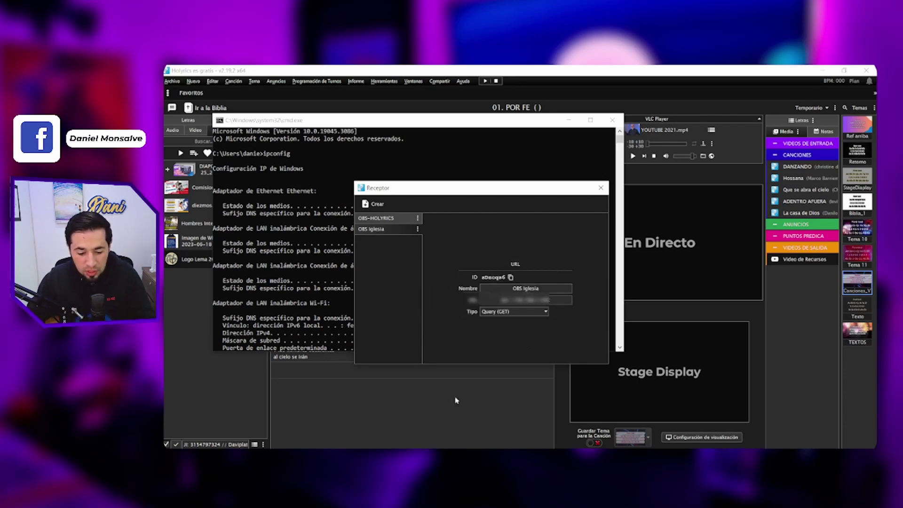
Step: Switch to OBS and look up the server port in the obs-websocket settings for the receptor URL
left_click(372, 416)
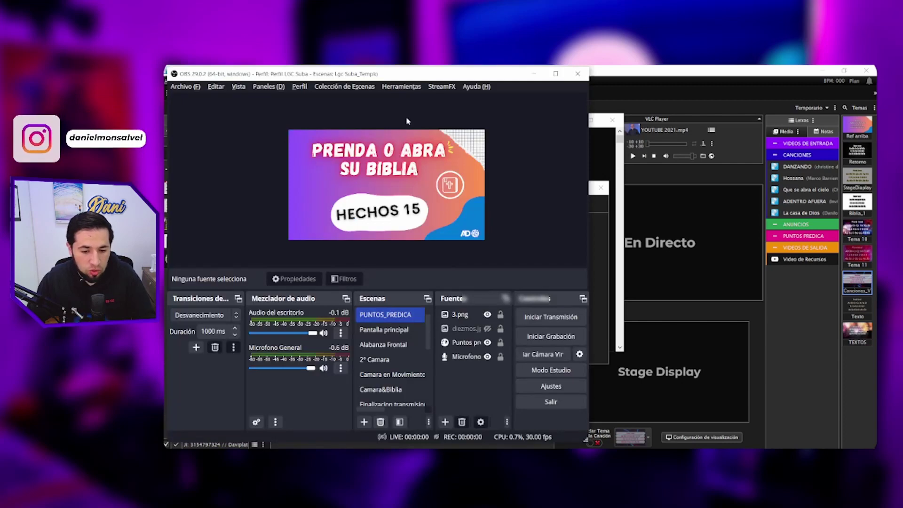
left_click(397, 88)
left_click(410, 187)
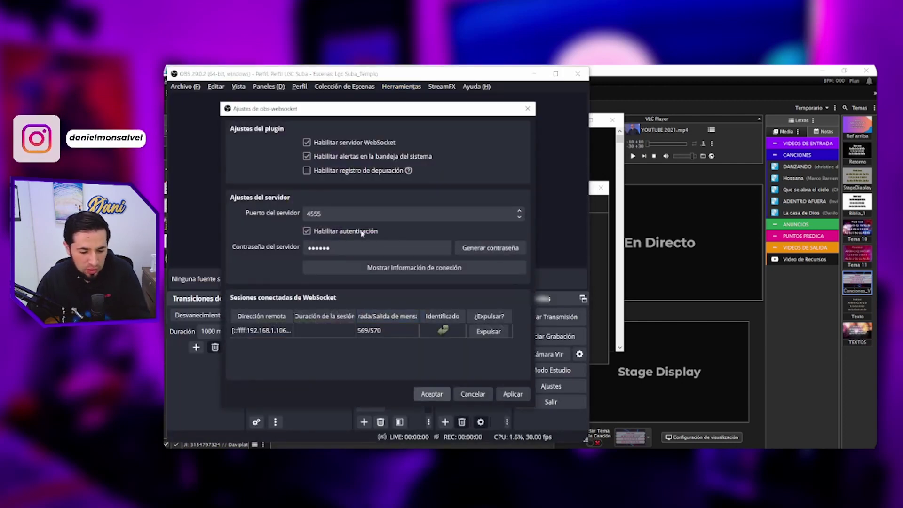
left_click_drag(334, 216, 304, 218)
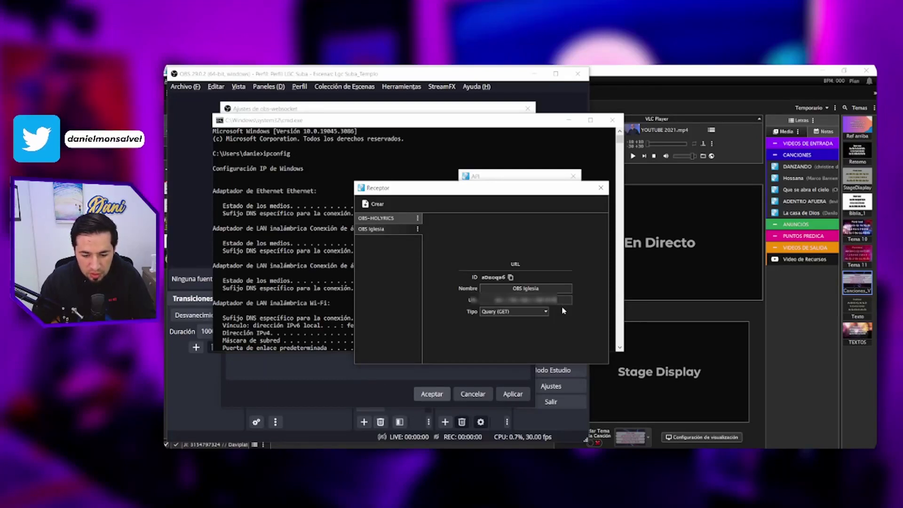
Step: Set the OBS Iglesia receptor type to OBS Studio WebSocket v5, enter the server password and close the receptor window
left_click(536, 313)
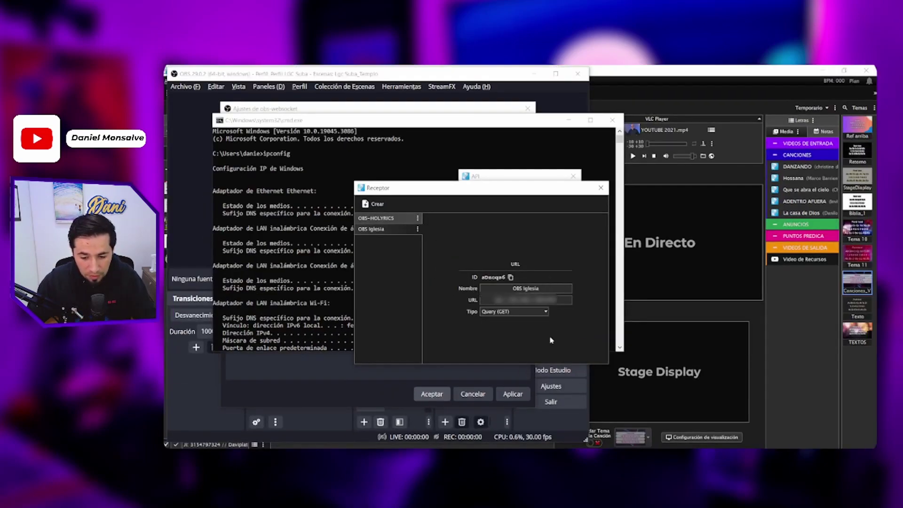
left_click(498, 265)
left_click(537, 357)
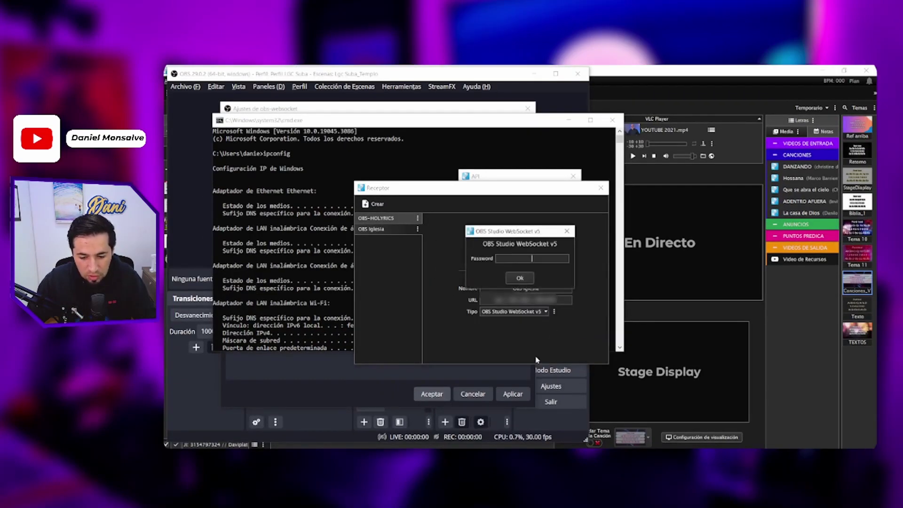
type("*")
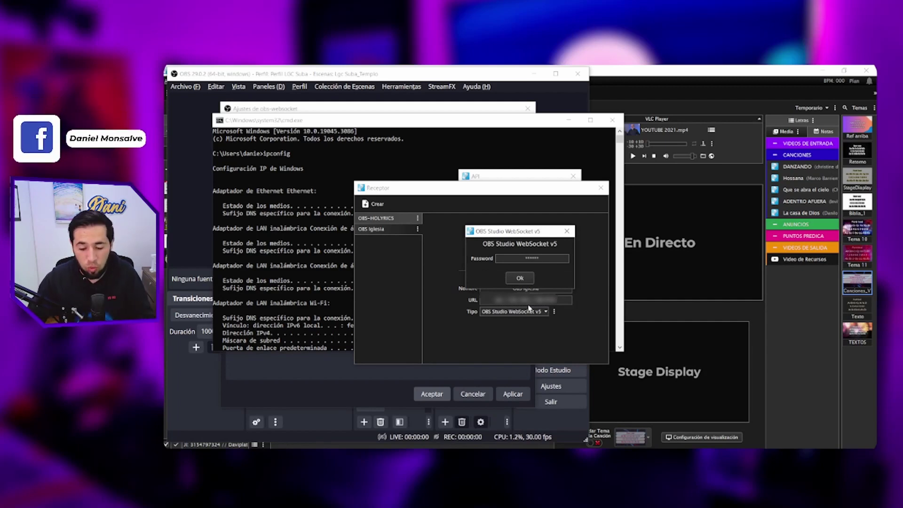
left_click(520, 279)
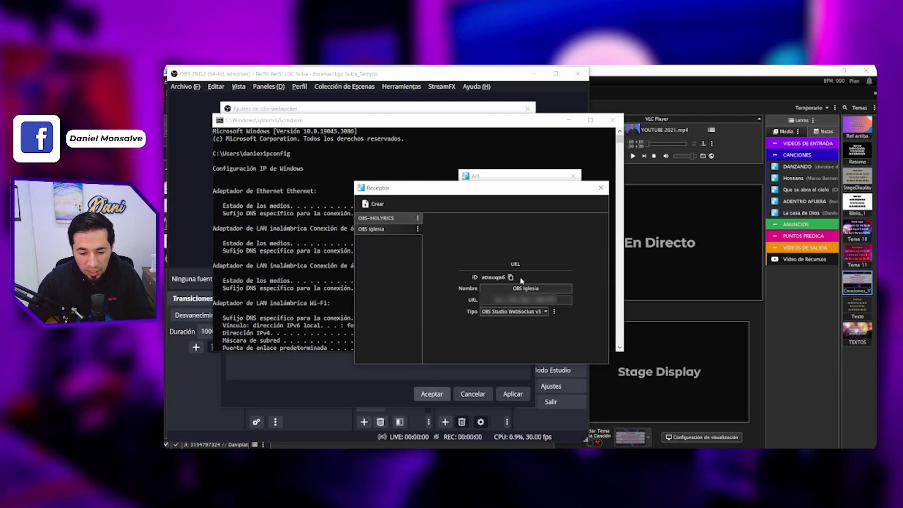
left_click(601, 189)
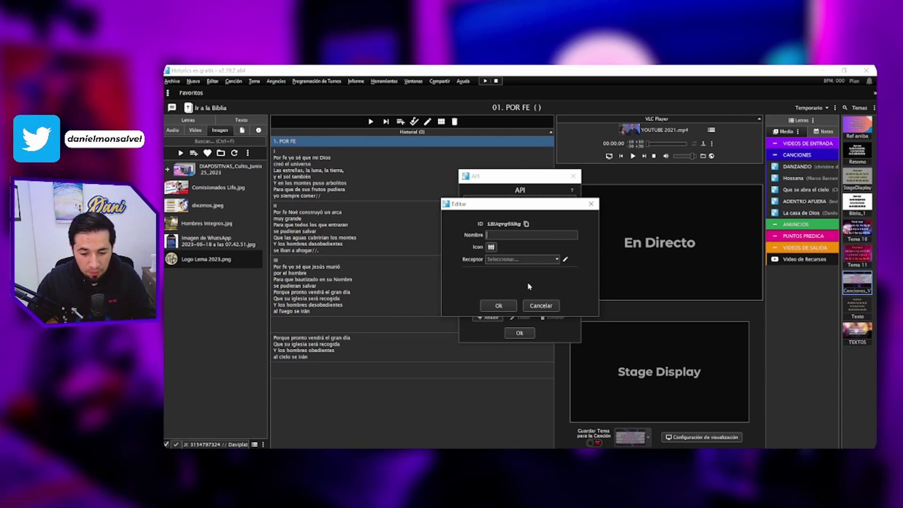
Step: Switch back to OBS and check the connected WebSocket sessions in the obs-websocket settings
mouse_move(334, 455)
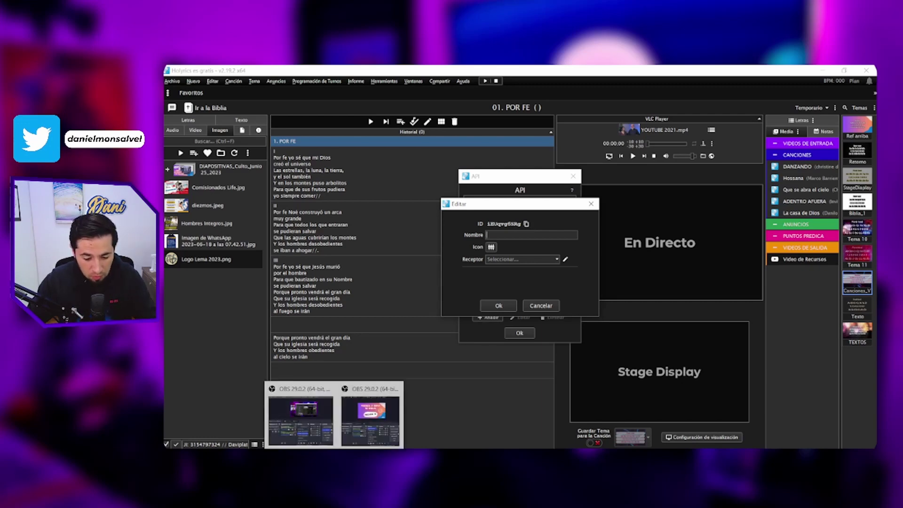
left_click(370, 417)
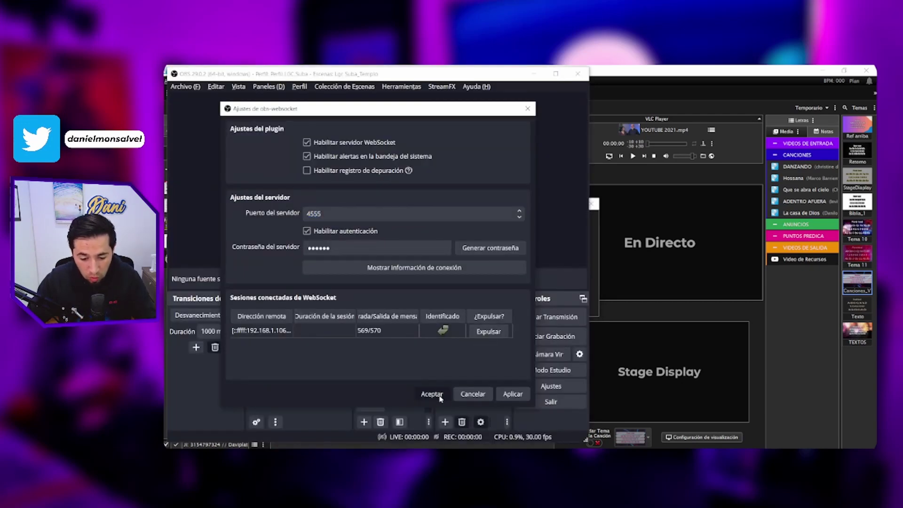
left_click(431, 394)
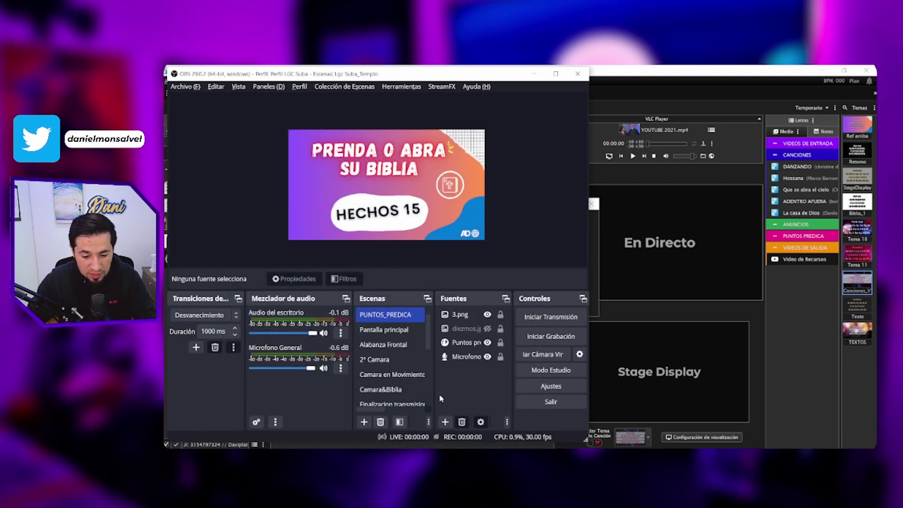
left_click(402, 86)
left_click(418, 200)
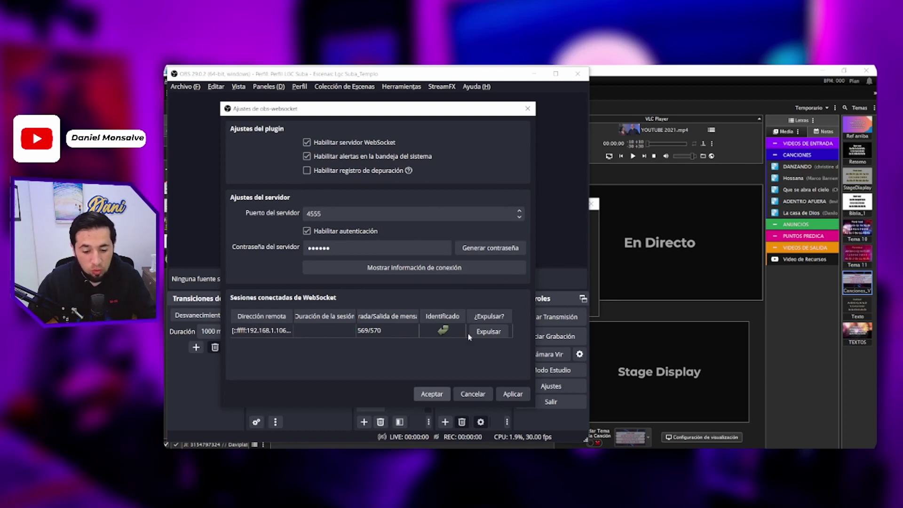
left_click(432, 394)
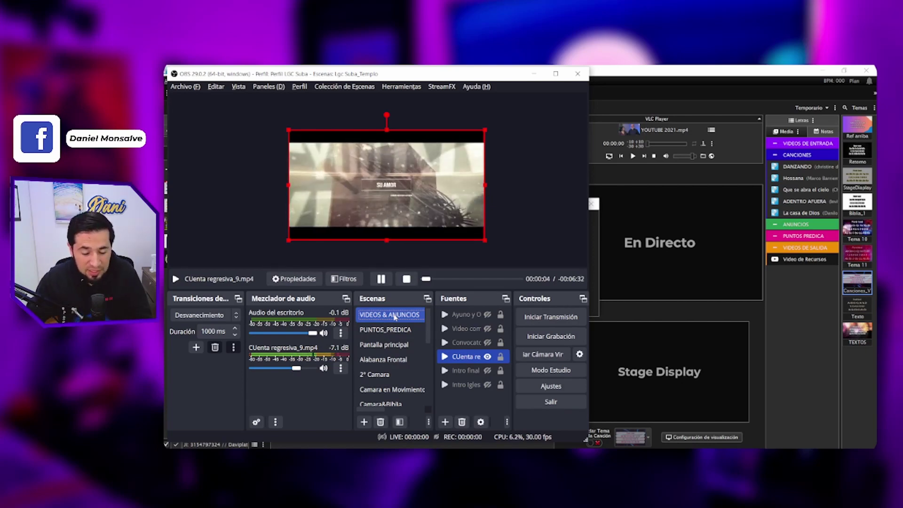
Step: Copy the name of the VIDEOS & ANUNCIOS scene from OBS and paste it as the new Holyrics API entry's name
right_click(395, 316)
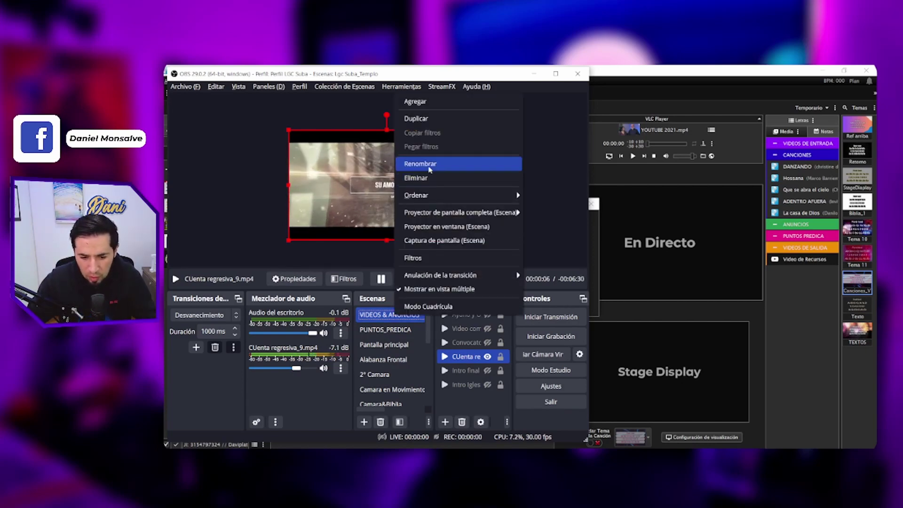
left_click(430, 166)
key("ctrl+c")
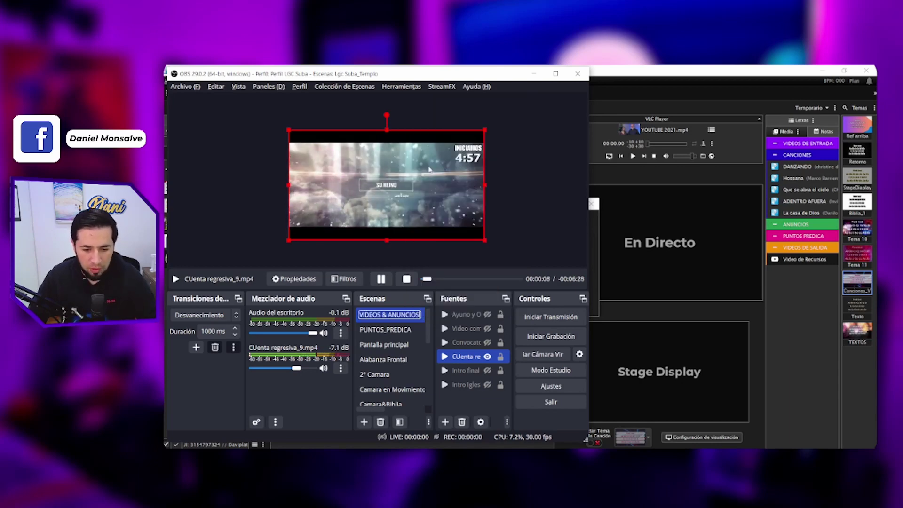
left_click(596, 281)
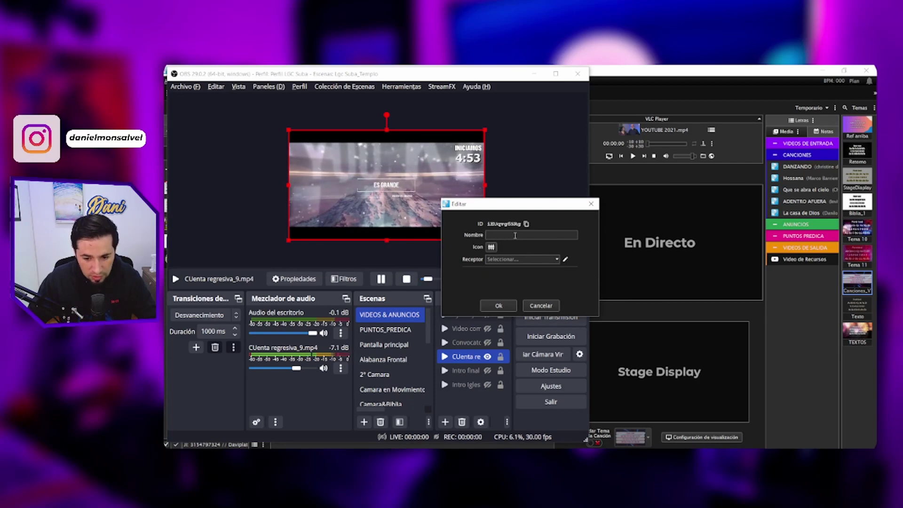
key("ctrl+v")
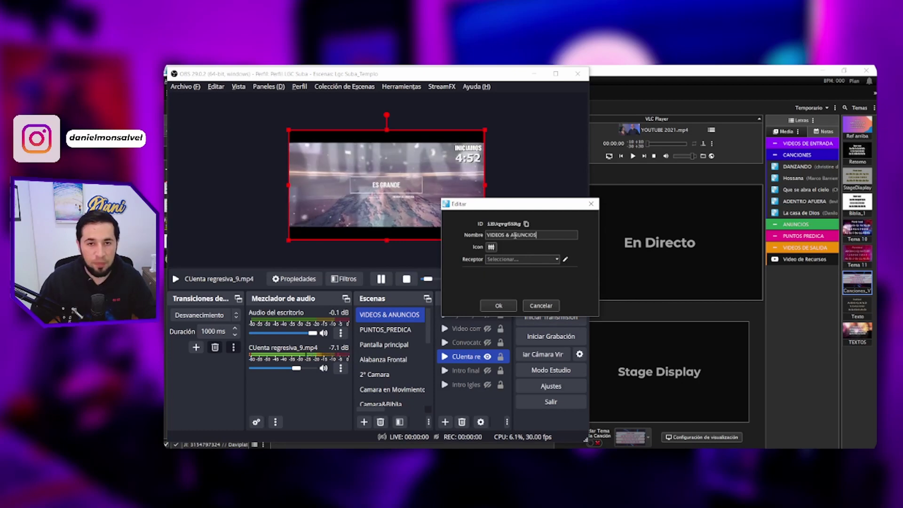
Step: Open the entry's icon chooser, then switch to Chrome and search Google Images for "icono video png"
left_click(492, 247)
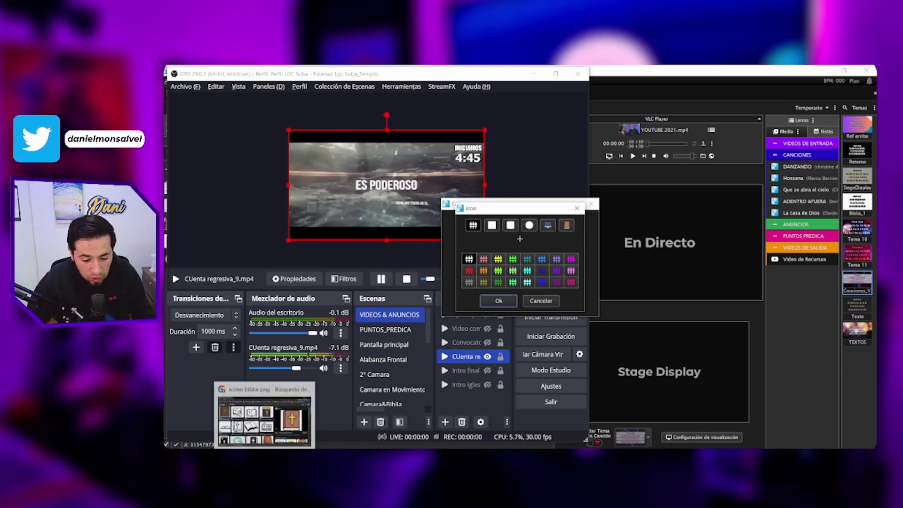
left_click(264, 416)
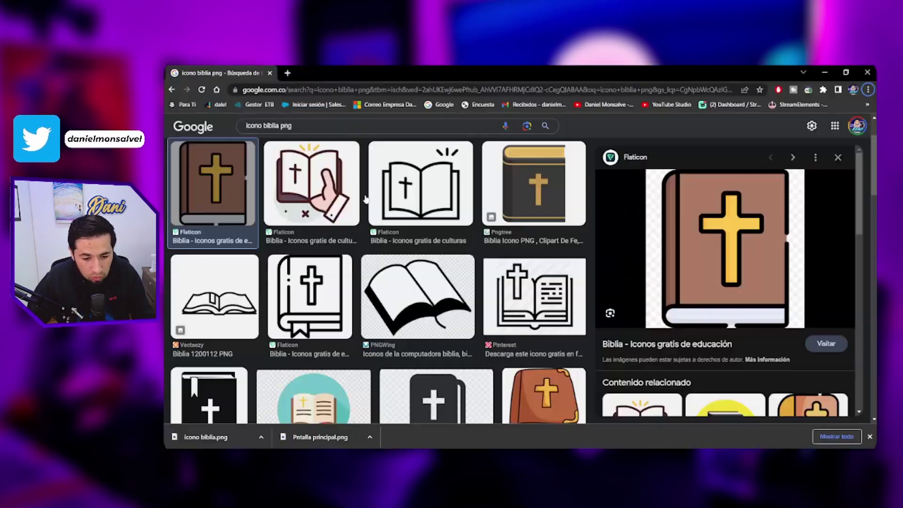
double_click(278, 125)
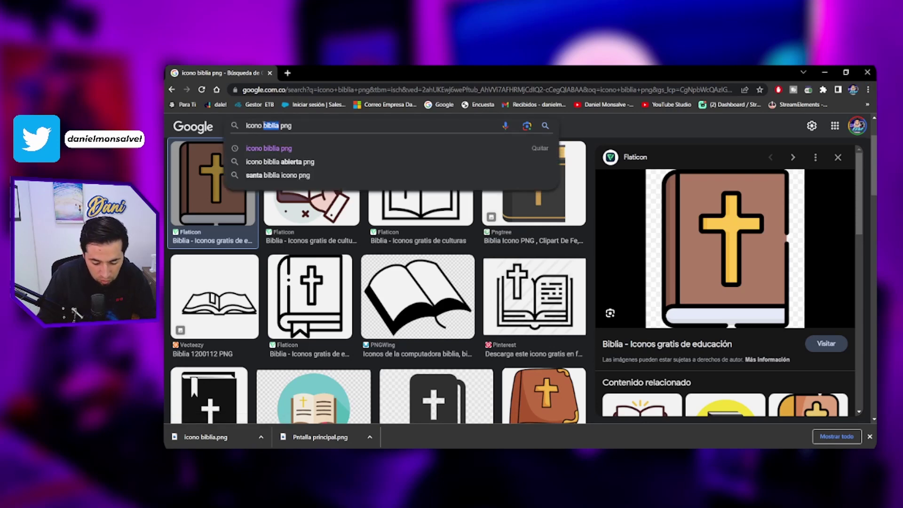
type("pelicula")
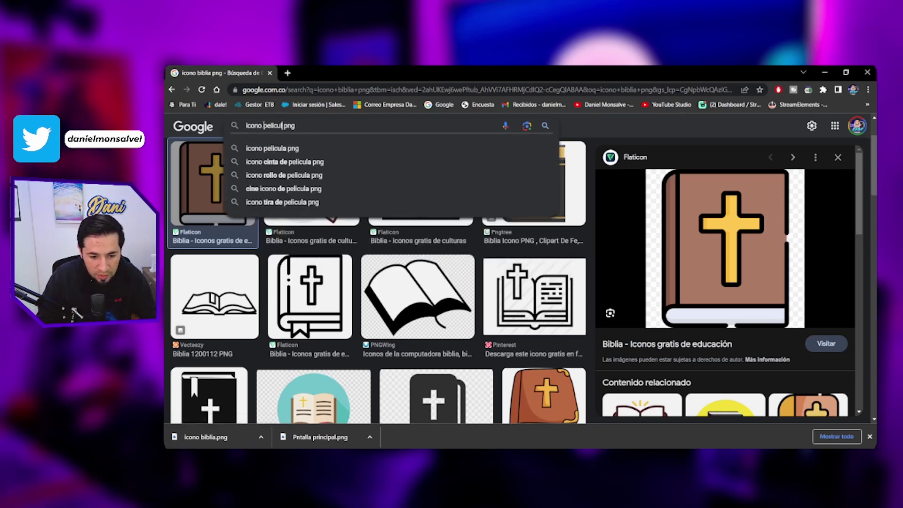
key("BackSpace")
key("BackSpace")
key("BackSpace")
key("BackSpace")
key("BackSpace")
key("BackSpace")
key("BackSpace")
type("video")
key("Return")
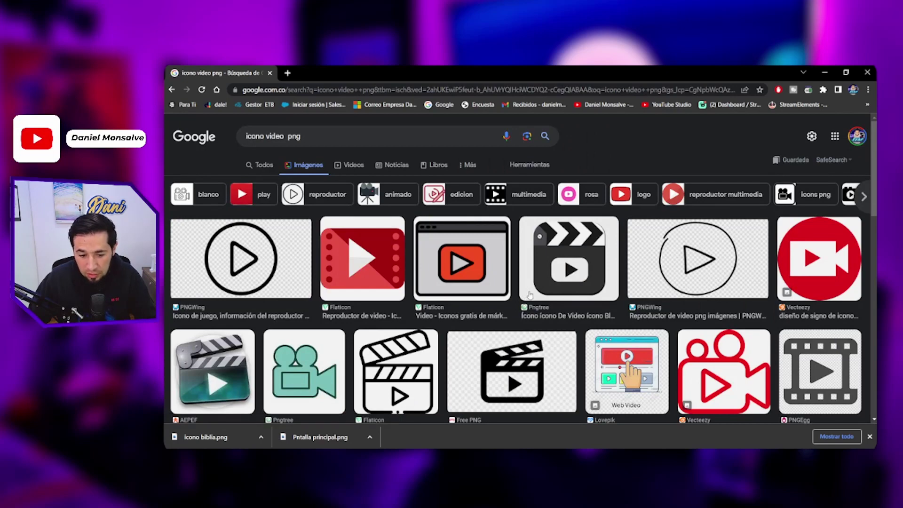
Step: Save the red film-strip play icon from Flaticon in the Pictures folder as pelicula
left_click(383, 274)
right_click(690, 272)
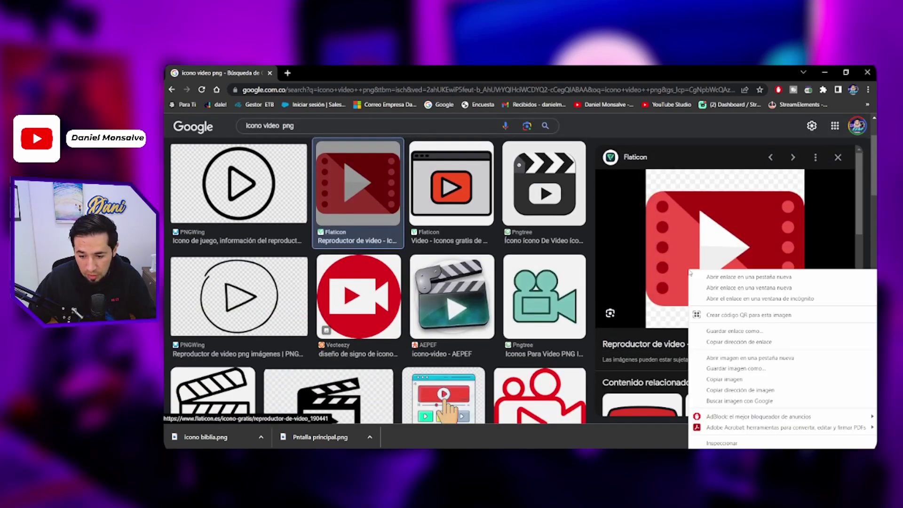
left_click(728, 370)
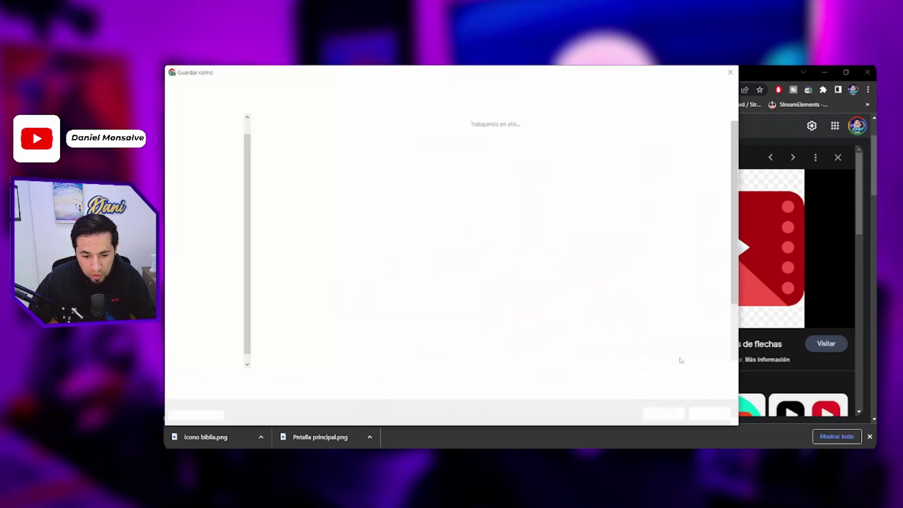
type("pelicula")
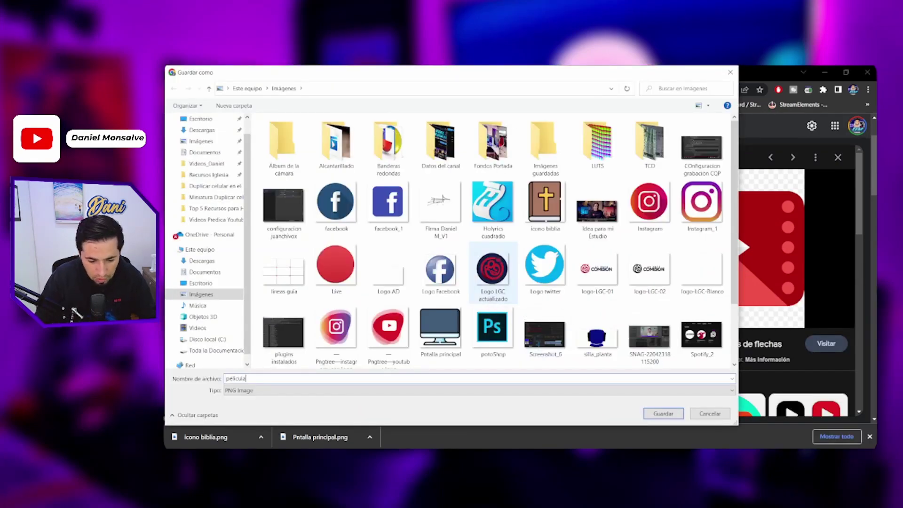
key("Return")
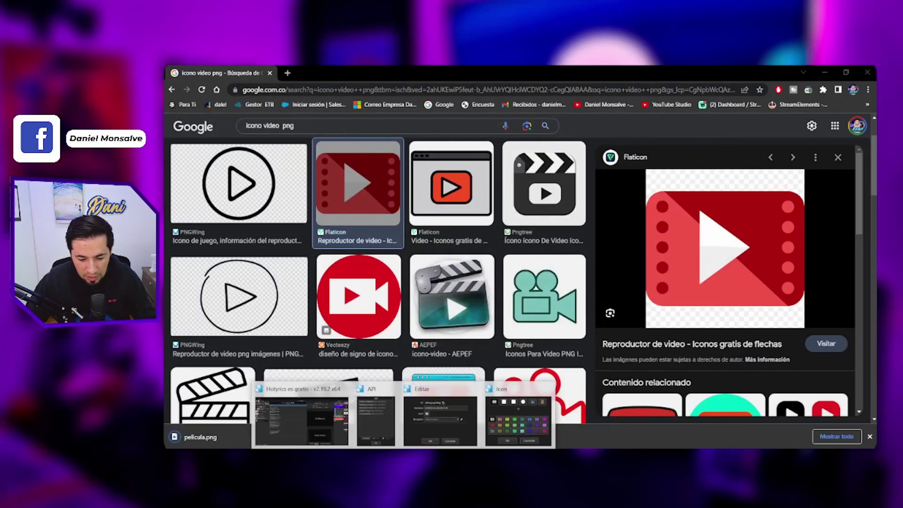
Step: Return to Holyrics and import pelicula.png from the Pictures folder as the icon of the VIDEOS & ANUNCIOS entry
left_click(372, 439)
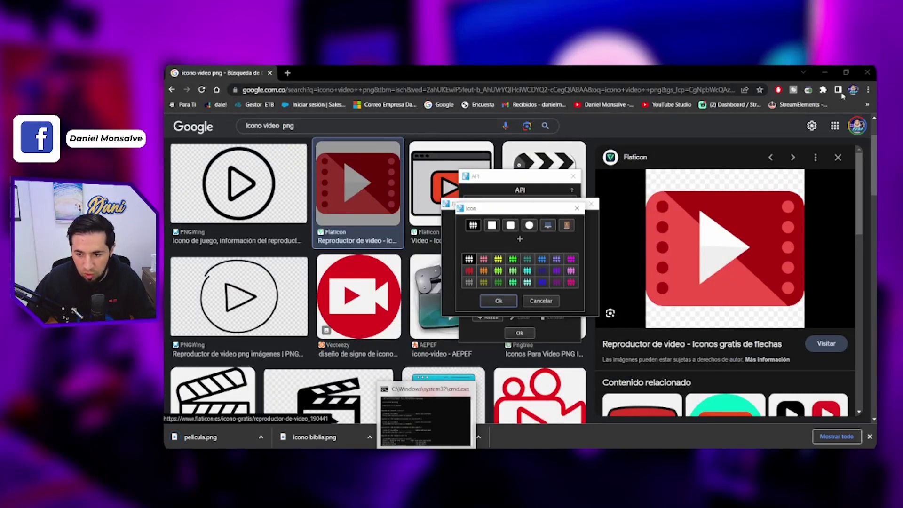
left_click(825, 72)
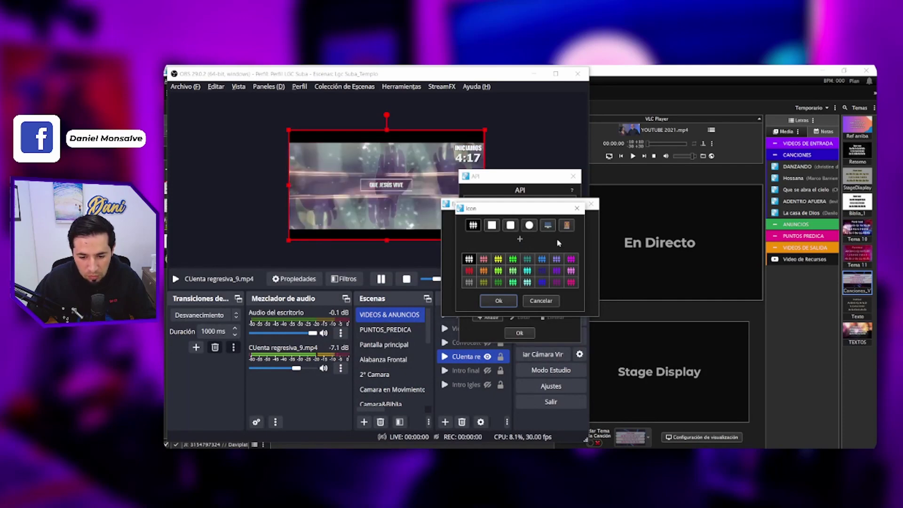
left_click(520, 241)
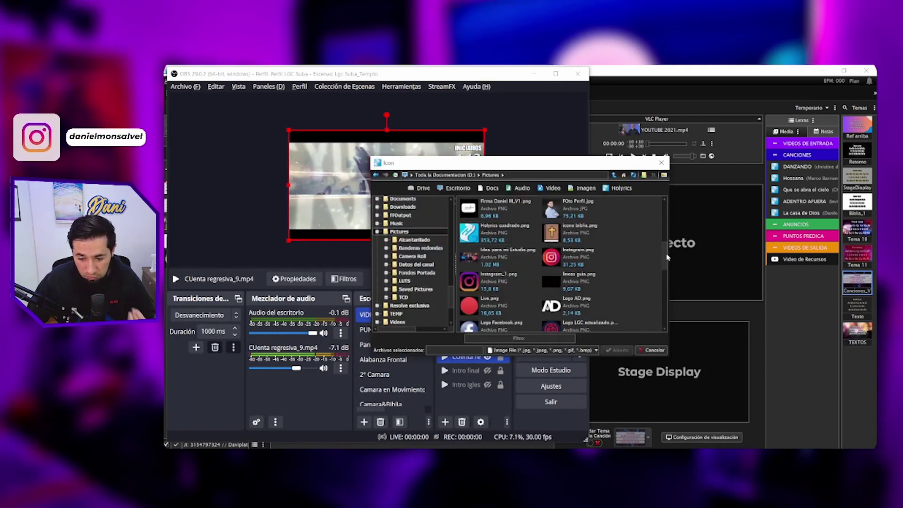
left_click_drag(662, 255, 666, 278)
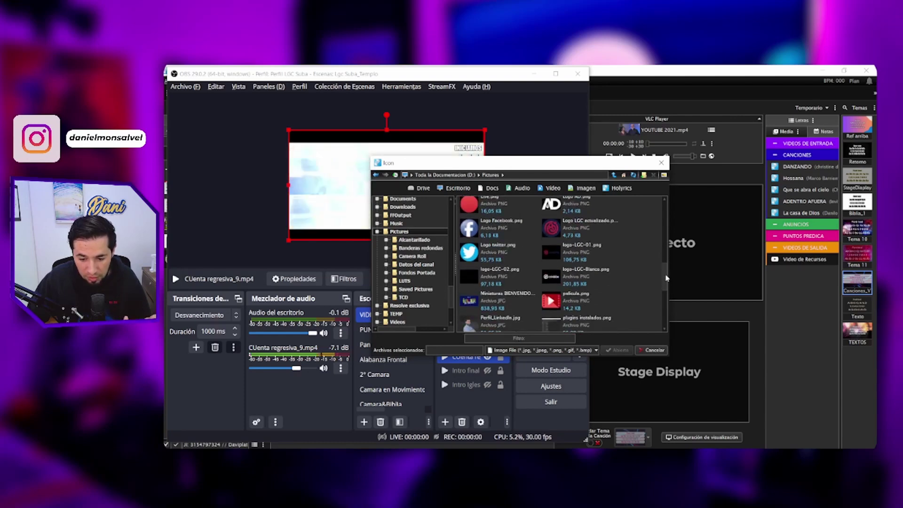
double_click(562, 305)
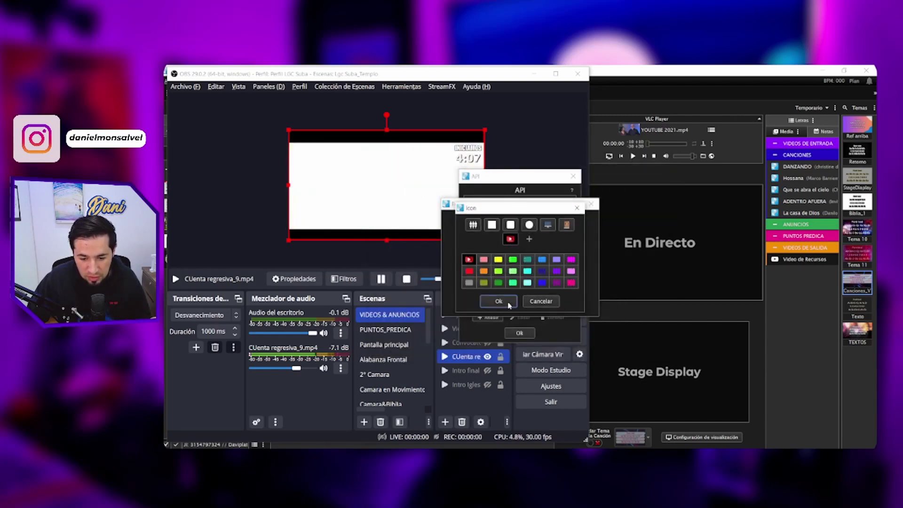
left_click(507, 303)
Step: Set the entry's receptor to OBS Iglesia and its action to Change Scene
left_click(556, 260)
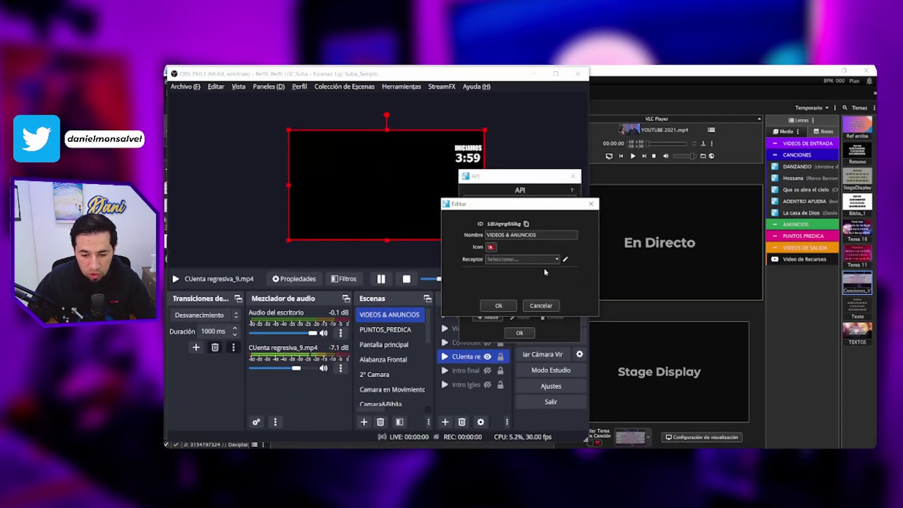
left_click(556, 259)
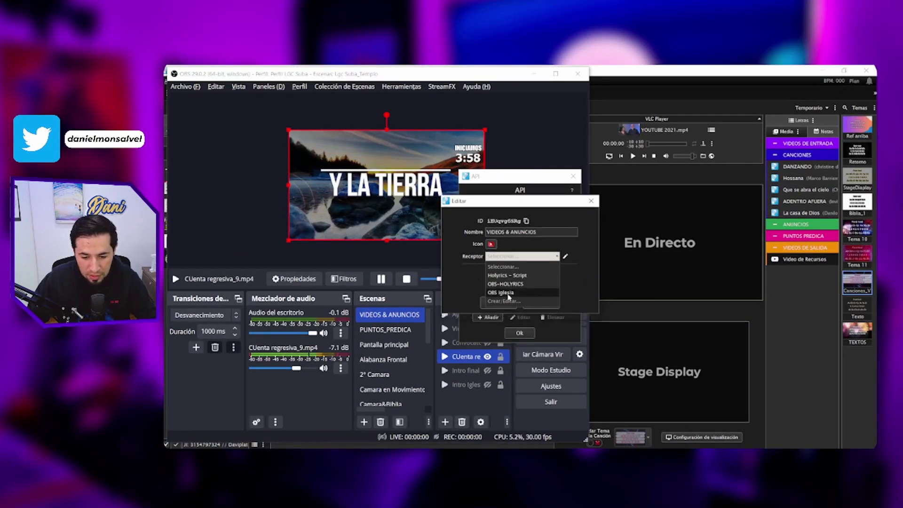
left_click(508, 294)
left_click(555, 277)
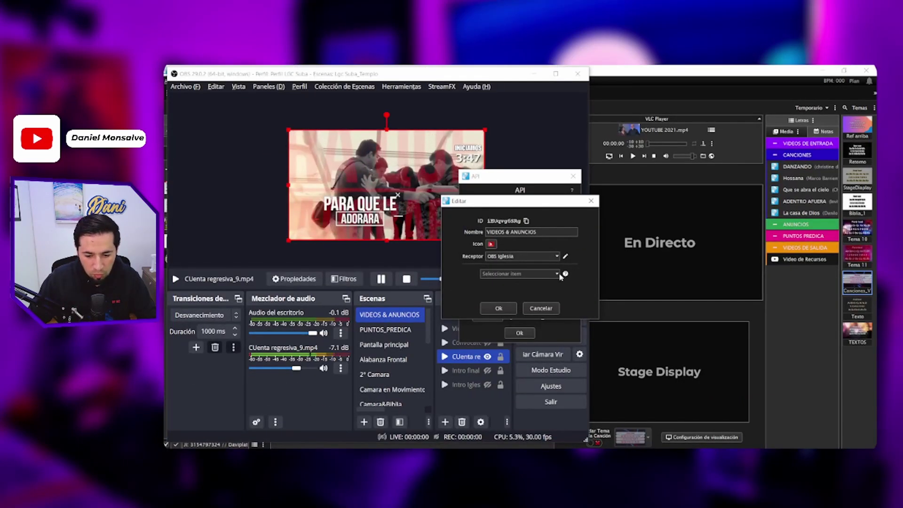
left_click(557, 269)
left_click(506, 289)
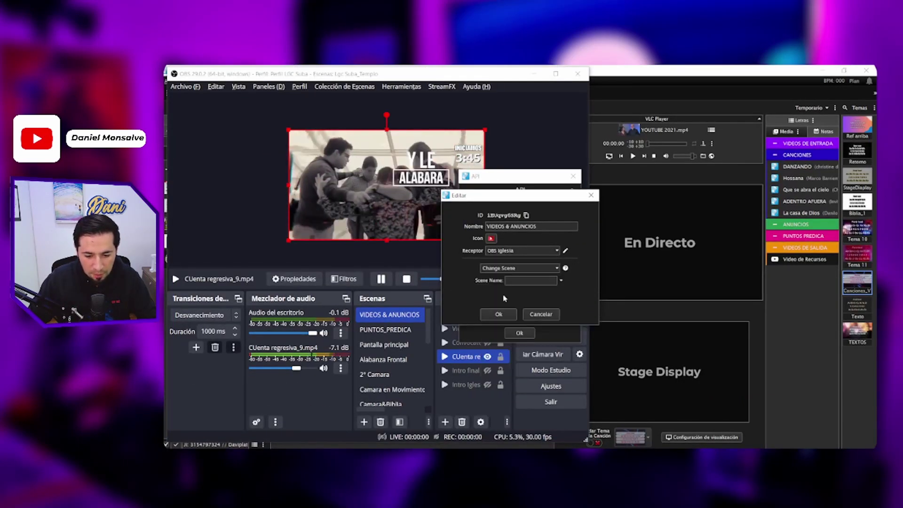
Step: Choose VIDEOS & ANUNCIOS from the OBS scenes as the scene name and save the API entry
left_click(561, 281)
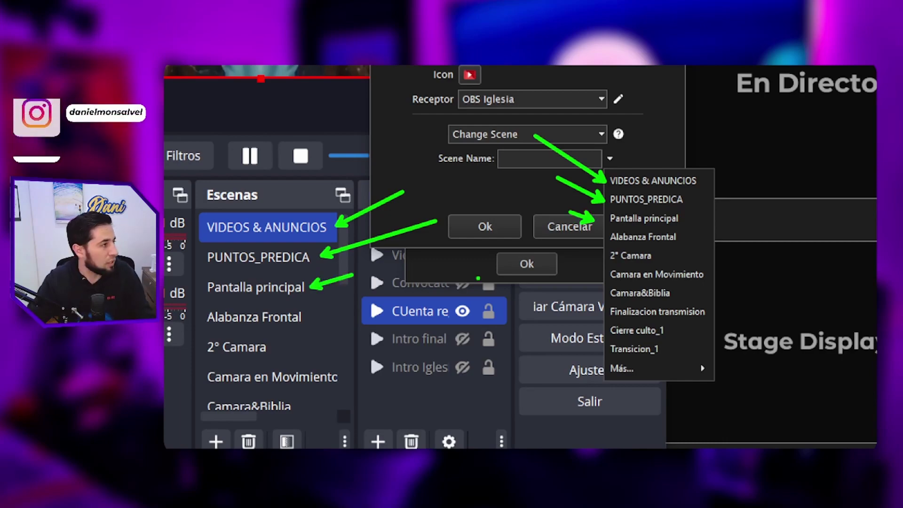
key("Escape")
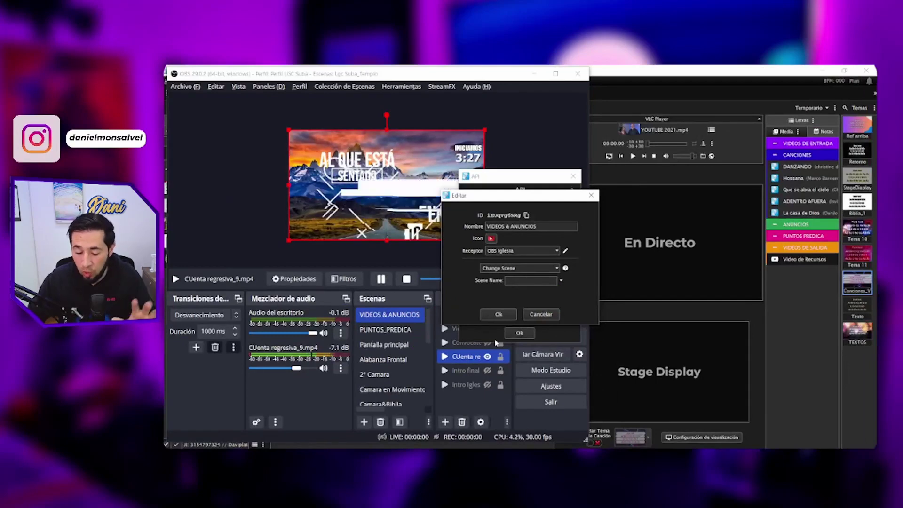
left_click(564, 281)
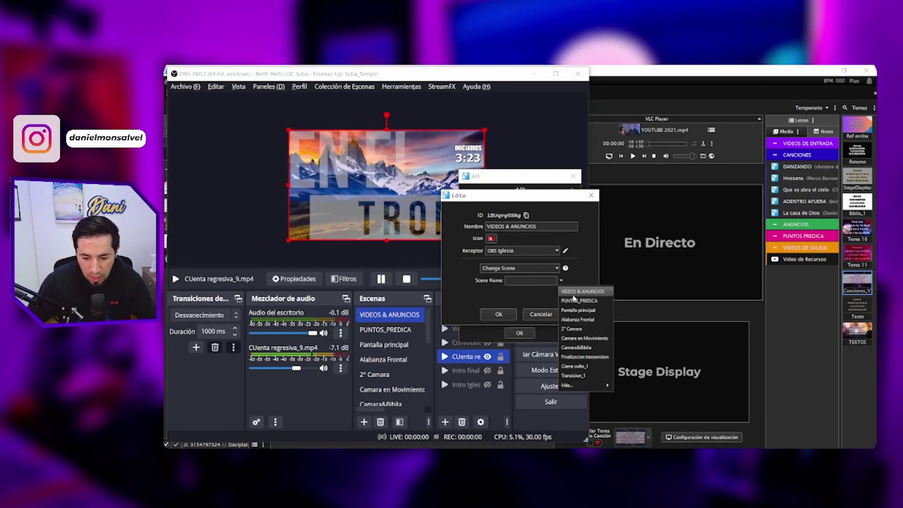
left_click(580, 292)
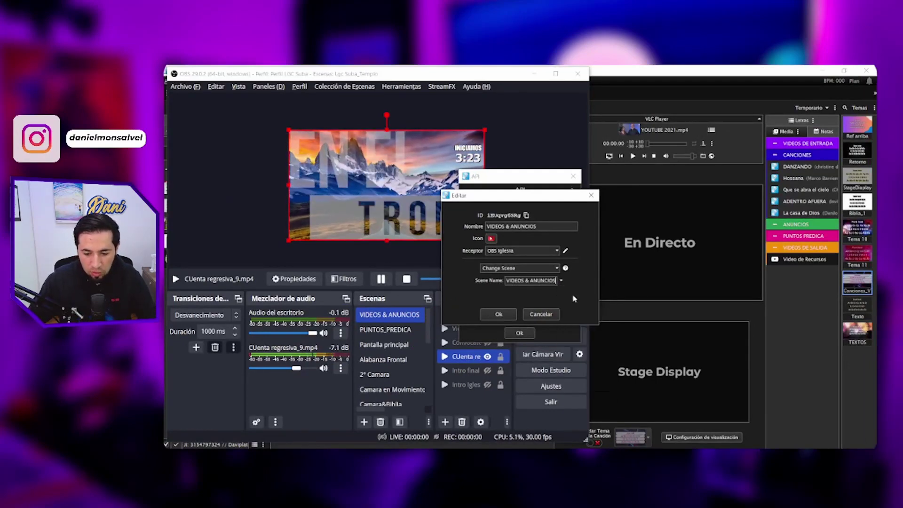
left_click(499, 315)
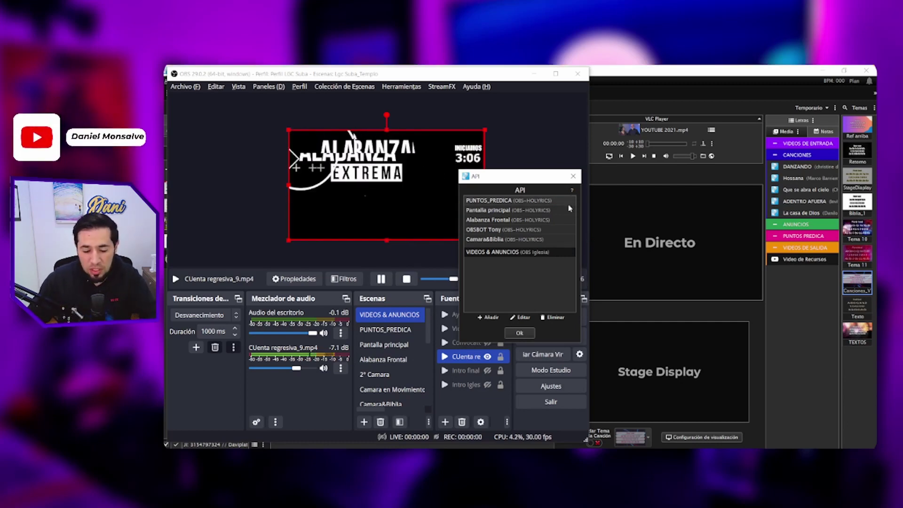
Step: Copy the name of the PUNTOS_PREDICA scene in OBS
right_click(382, 340)
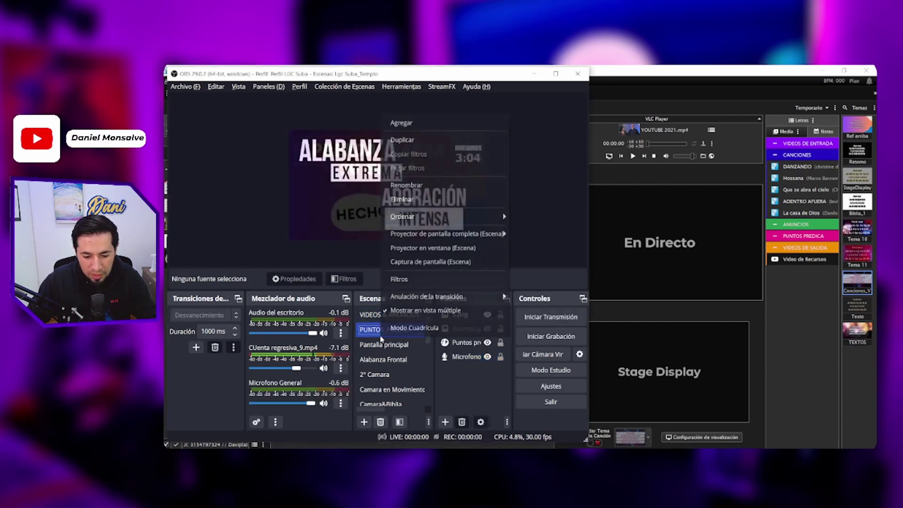
left_click(419, 190)
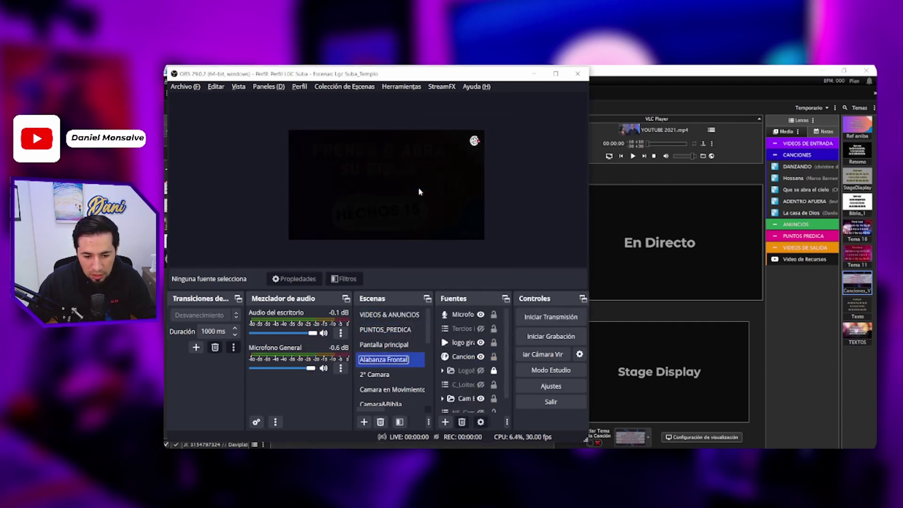
left_click(388, 333)
right_click(389, 335)
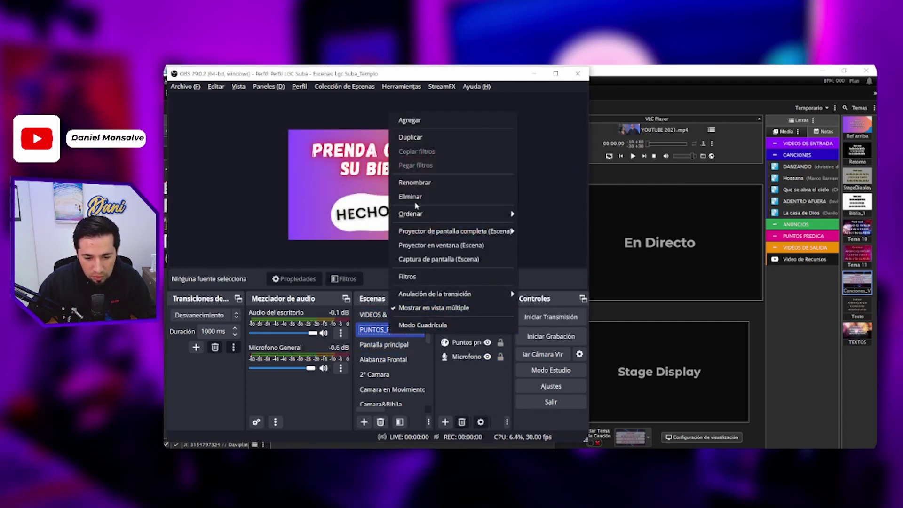
left_click(419, 185)
key("ctrl+c")
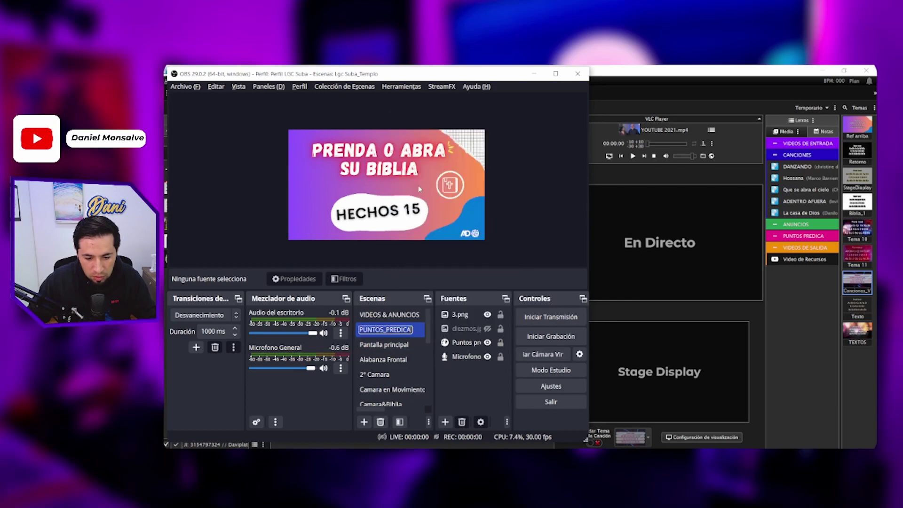
Step: Return to the Holyrics API list, move it aside and add a new entry named PUNTOS_PREDICA
left_click(613, 262)
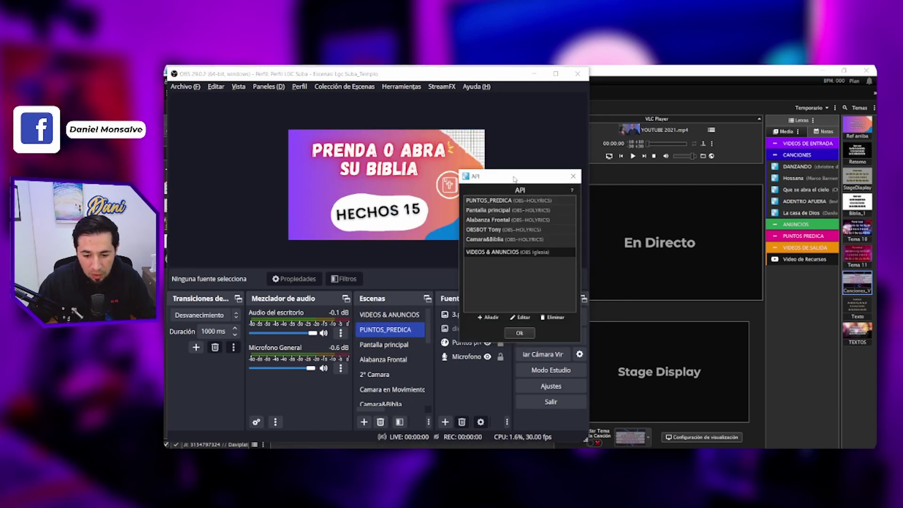
left_click_drag(514, 179, 567, 179)
left_click(542, 318)
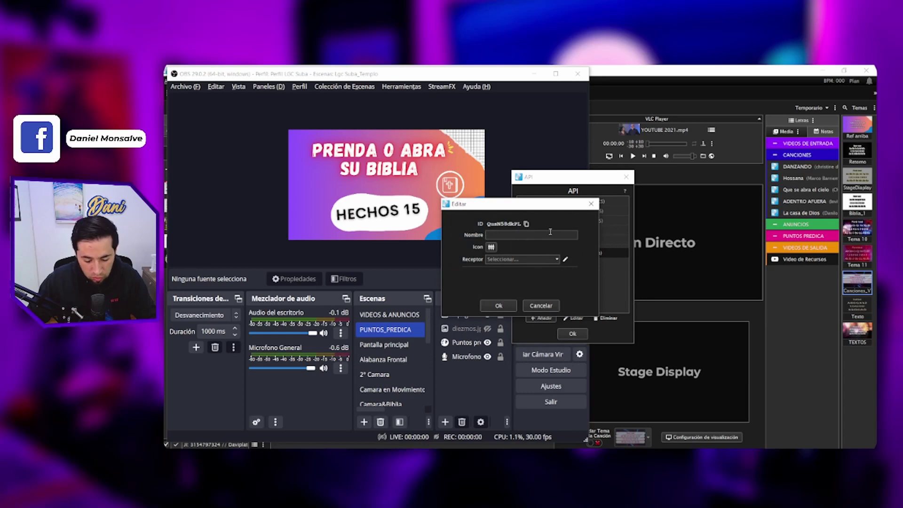
key("ctrl+v")
Step: Set the PUNTOS_PREDICA entry's icon to the bright green rounded square
left_click(493, 248)
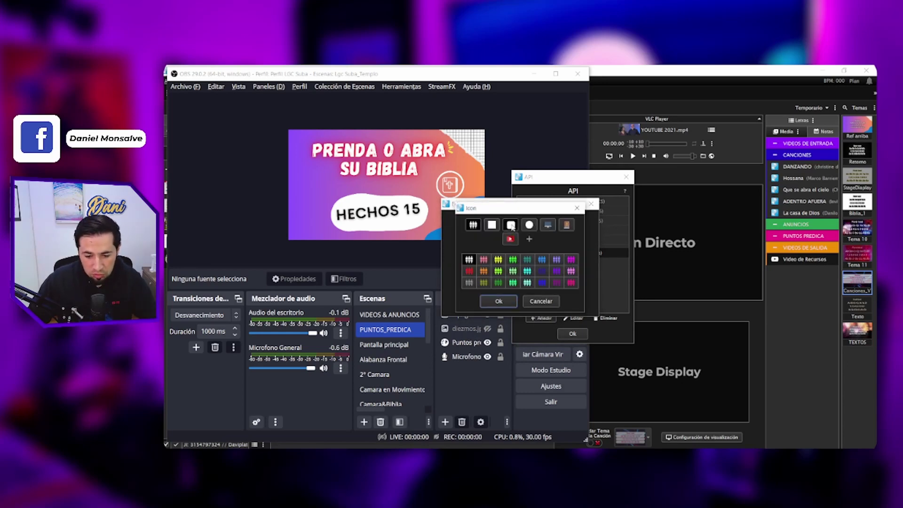
left_click(512, 225)
left_click(513, 261)
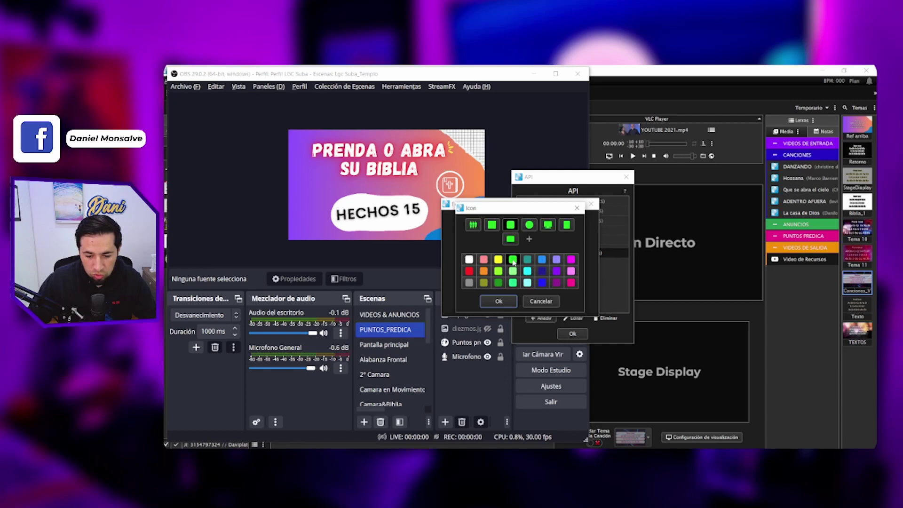
left_click(500, 302)
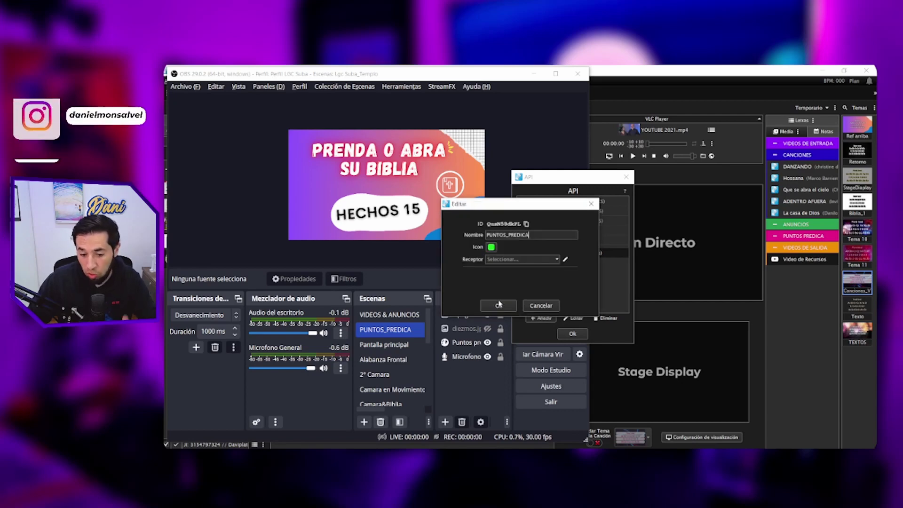
Step: Assign the OBS Iglesia receptor to the PUNTOS_PREDICA entry and set its action to Change Scene
left_click(557, 261)
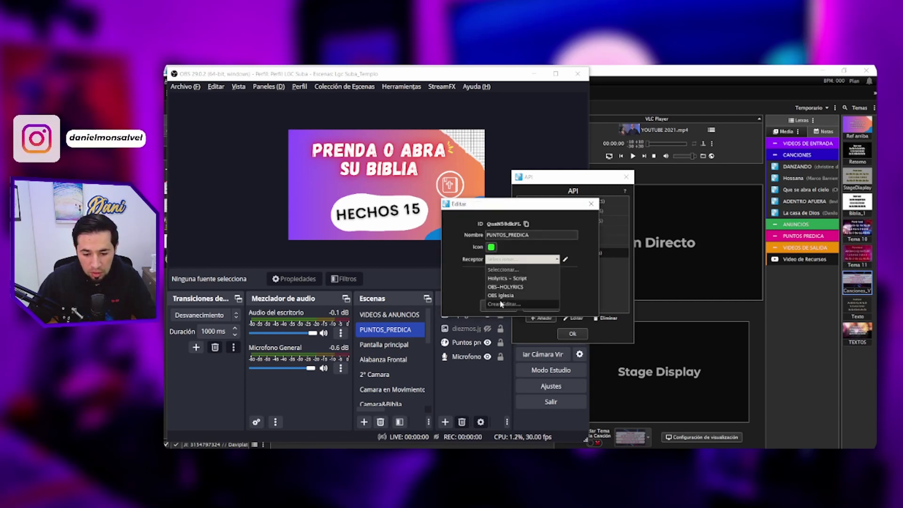
left_click(541, 295)
left_click(557, 274)
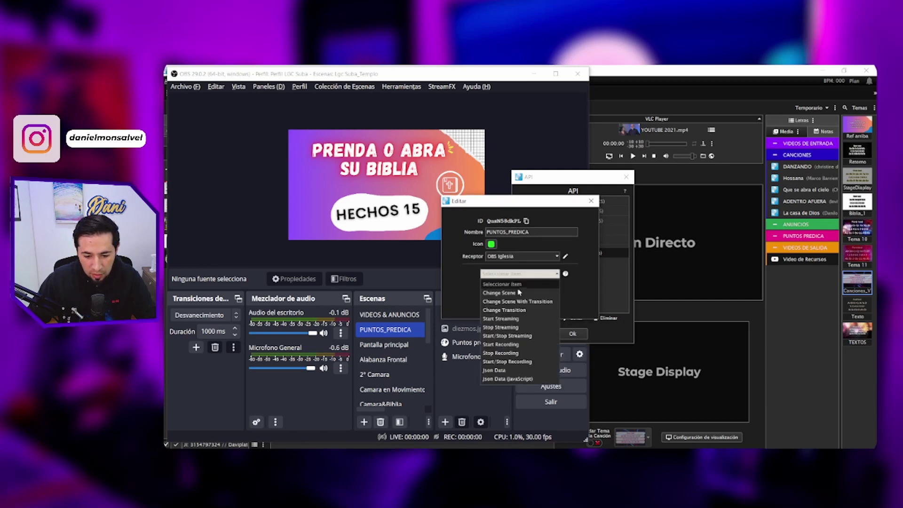
left_click(520, 292)
Step: Choose PUNTOS_PREDICA as the scene name, save the entry and close the API list
left_click(561, 282)
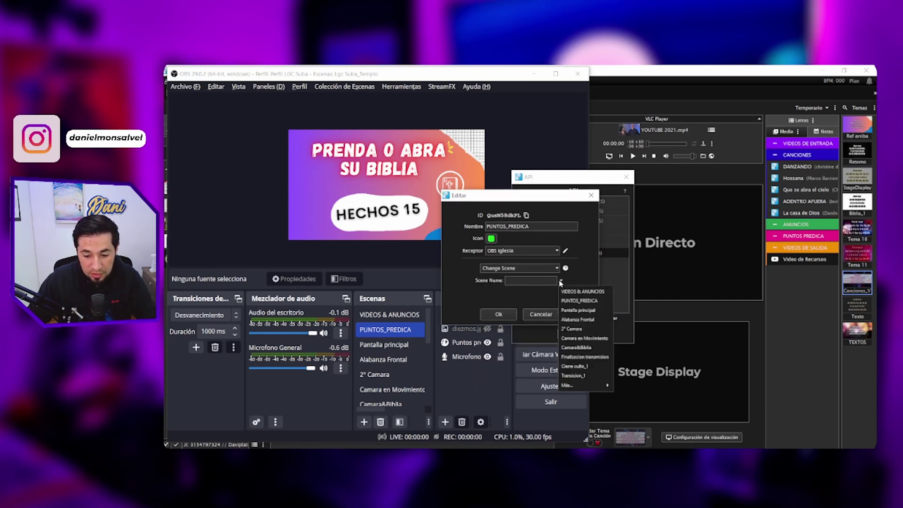
left_click(569, 302)
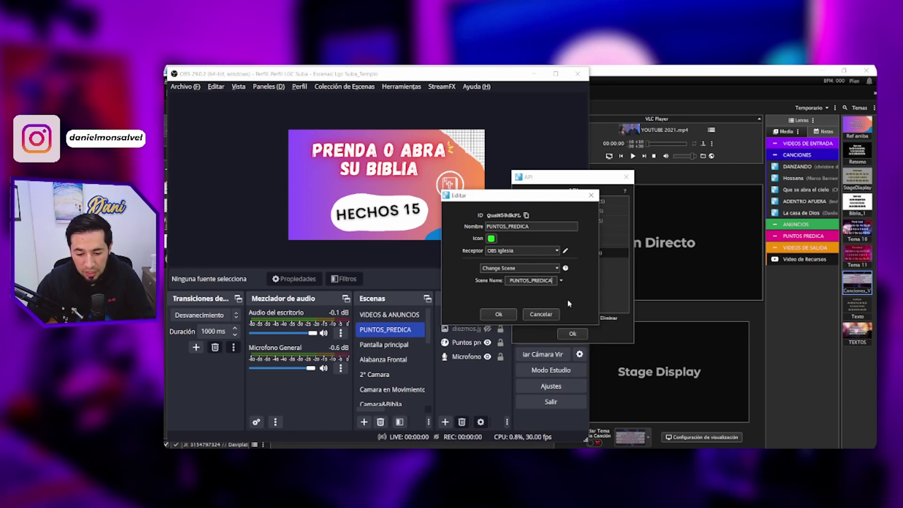
left_click(507, 318)
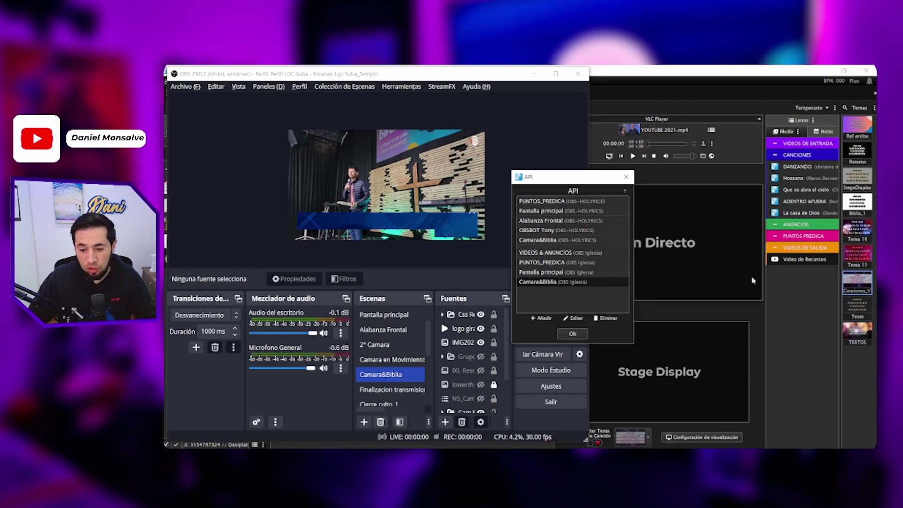
left_click(576, 336)
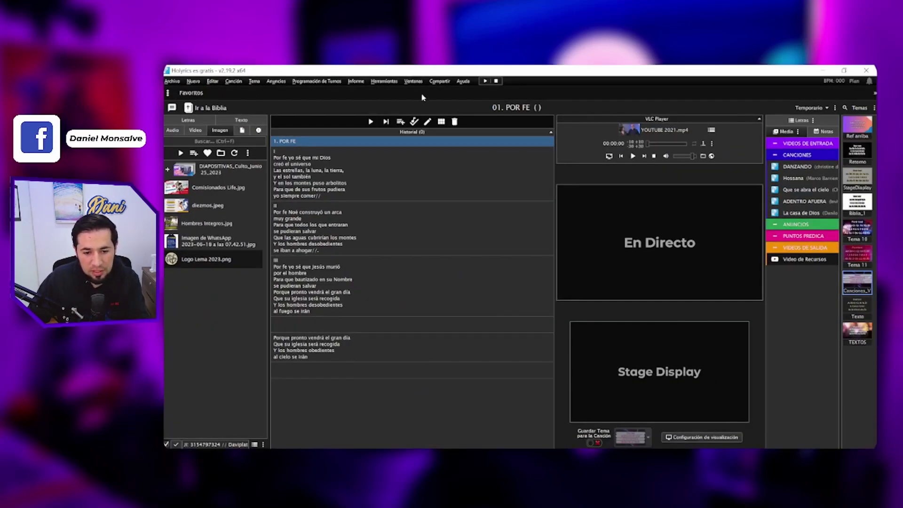
Step: Add the VIDEOS & ANUNCIOS API entry to the Holyrics favorites with its list position set to Inicio
left_click(169, 97)
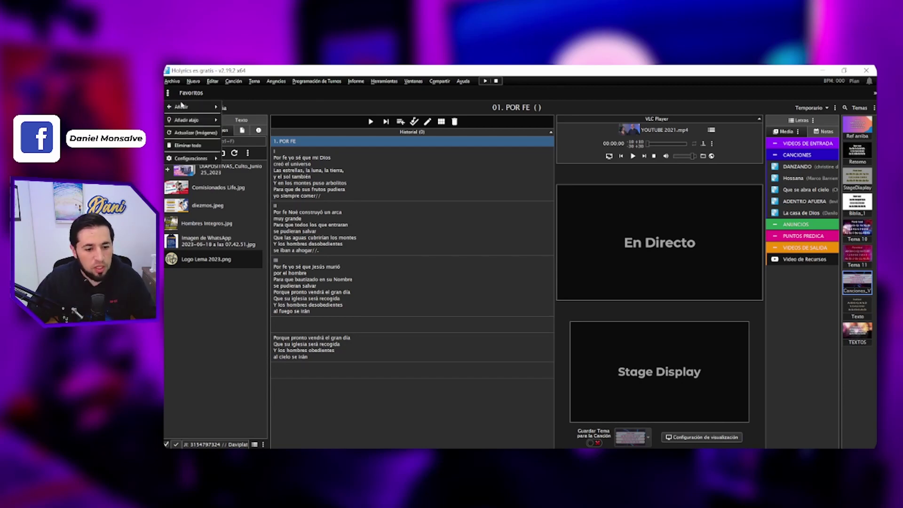
mouse_move(184, 107)
mouse_move(245, 223)
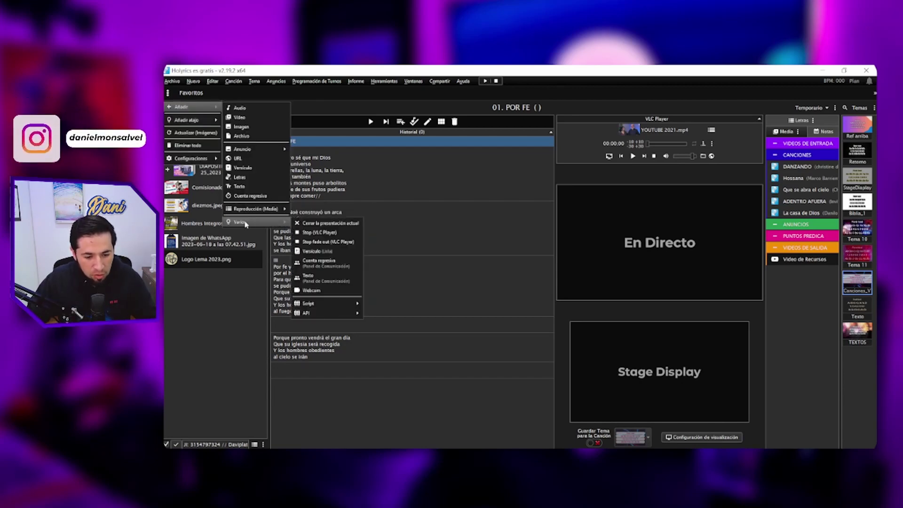
mouse_move(337, 313)
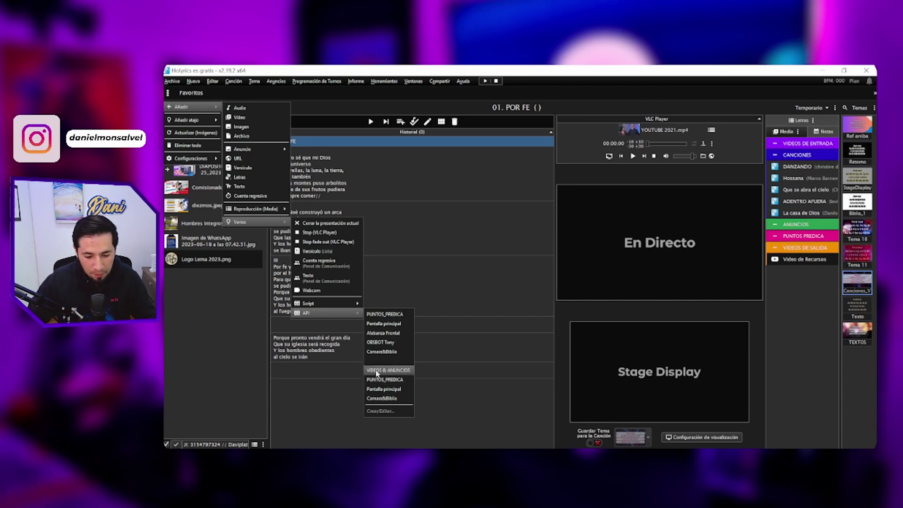
left_click(377, 370)
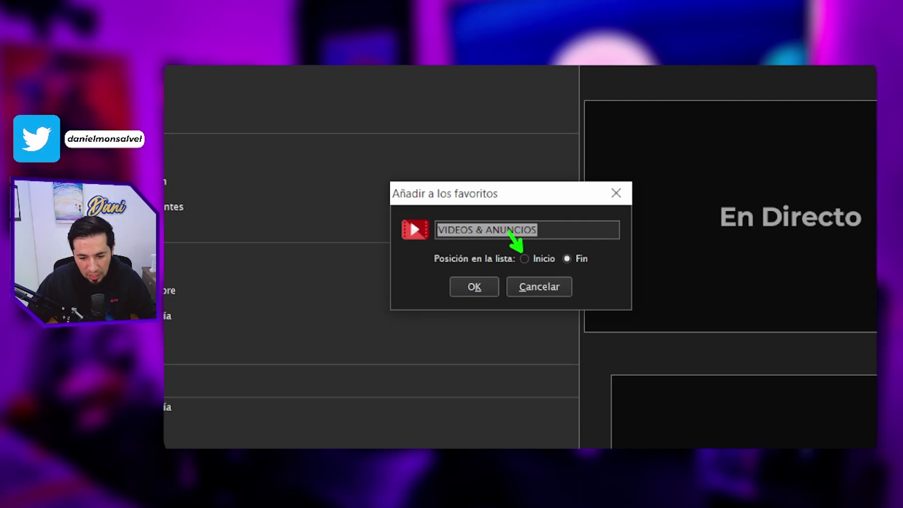
left_click(524, 259)
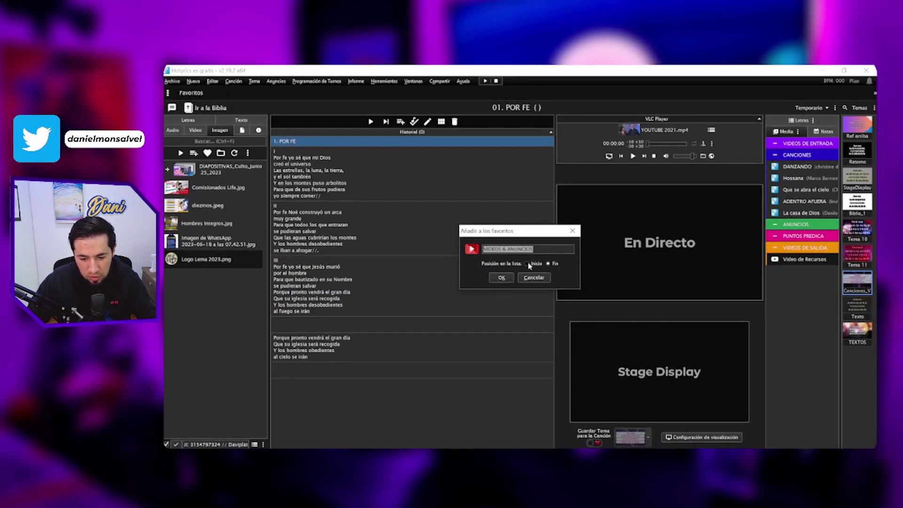
left_click(501, 278)
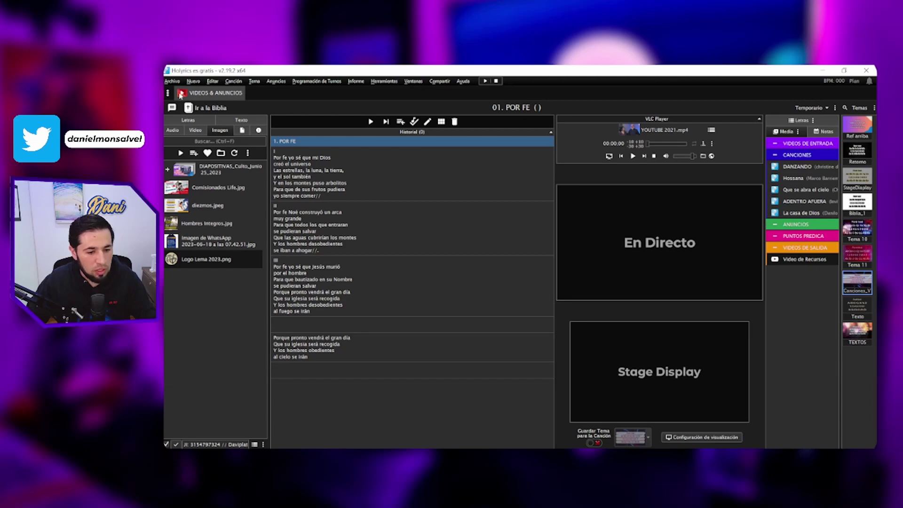
Step: Add the OBS Iglesia PUNTOS_PREDICA API entry to the favorites with its list position set to Fin
left_click(168, 94)
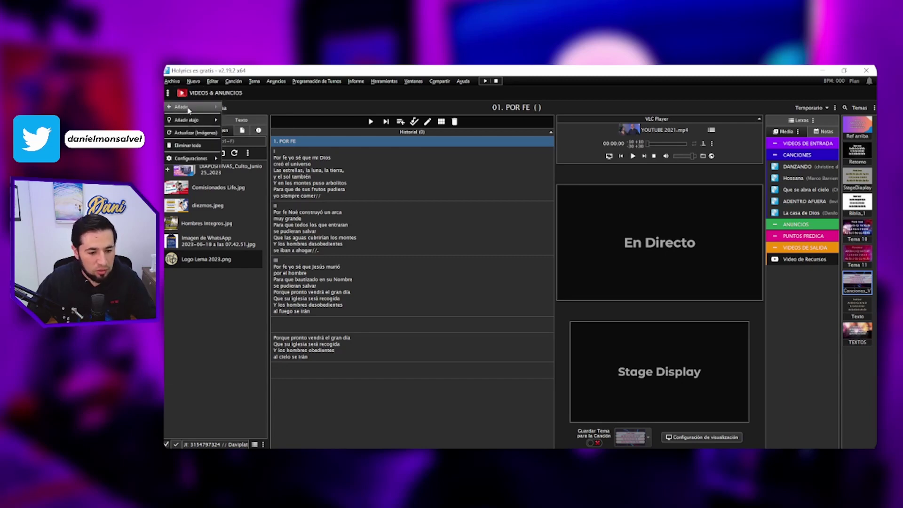
mouse_move(188, 109)
mouse_move(256, 223)
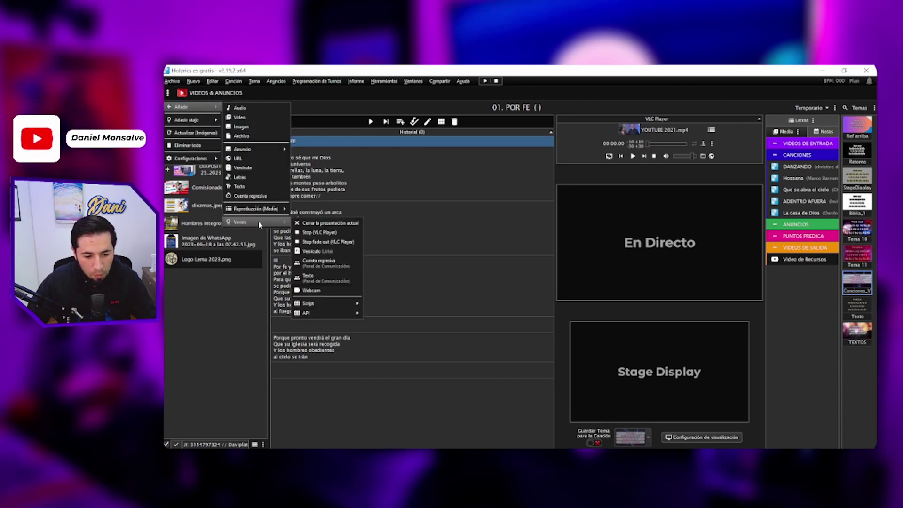
mouse_move(329, 313)
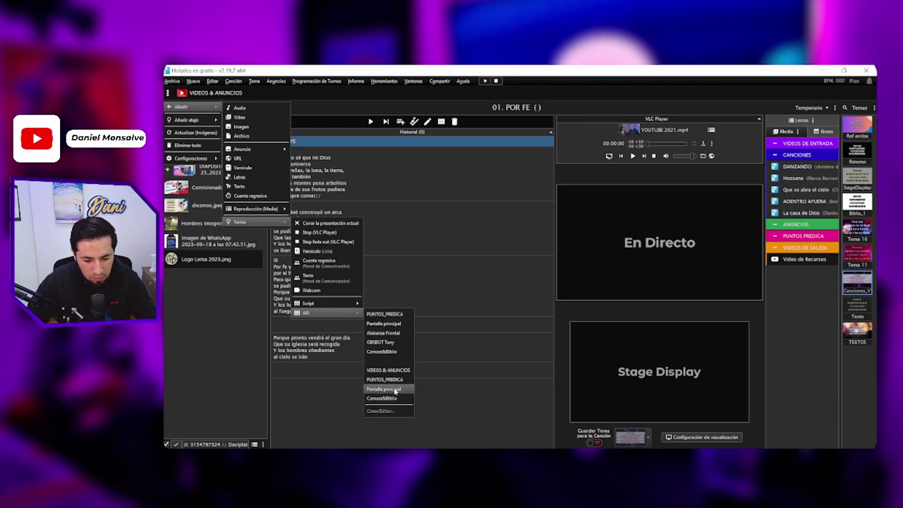
left_click(394, 390)
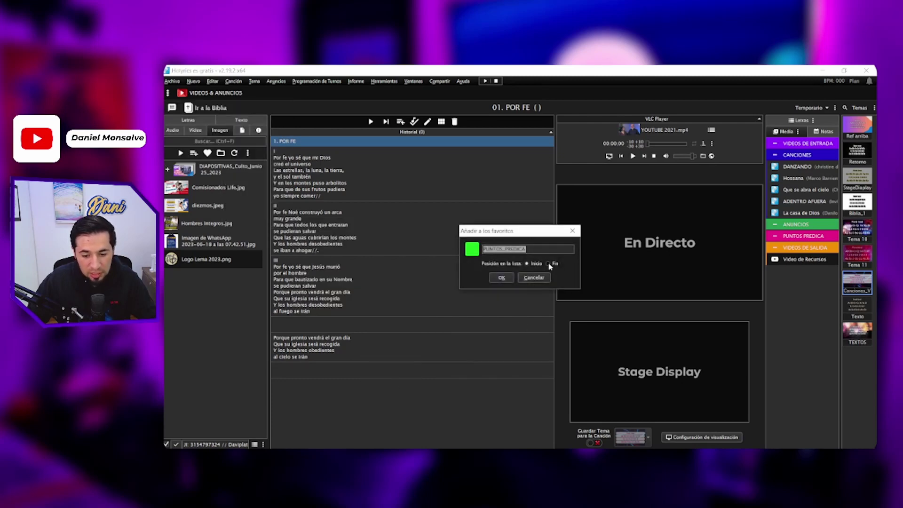
left_click(548, 264)
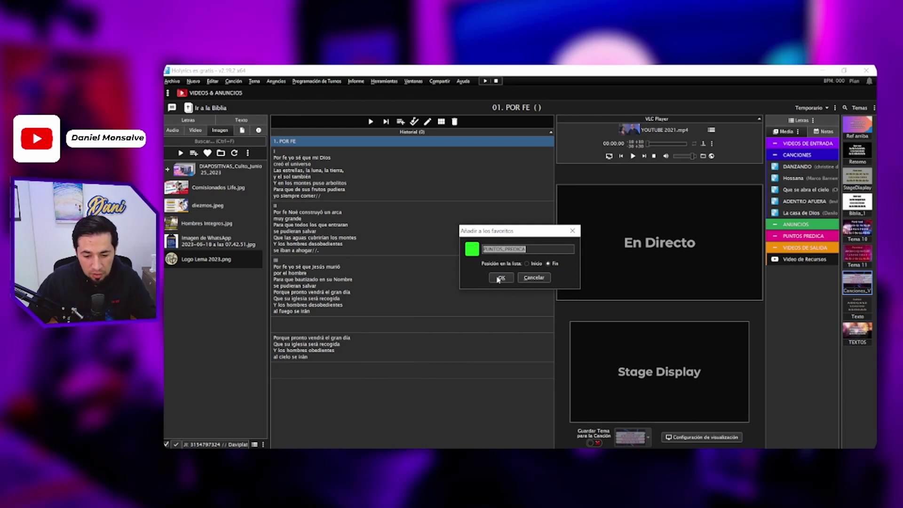
left_click(500, 278)
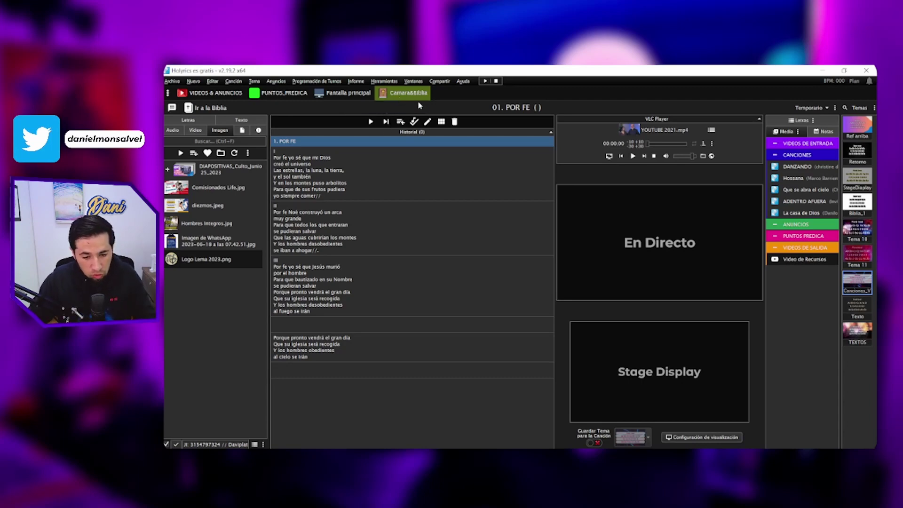
Step: Place the Holyrics window beside OBS and test the favorites Pantalla principal, PUNTOS_PREDICA and VIDEOS & ANUNCIOS
left_click(845, 71)
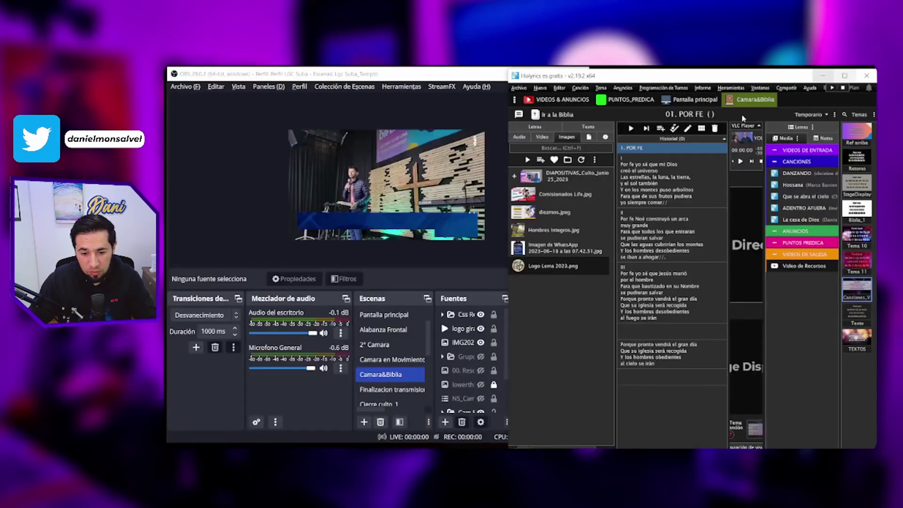
mouse_move(643, 80)
left_mouse_down()
mouse_move(630, 79)
mouse_move(653, 78)
left_mouse_up()
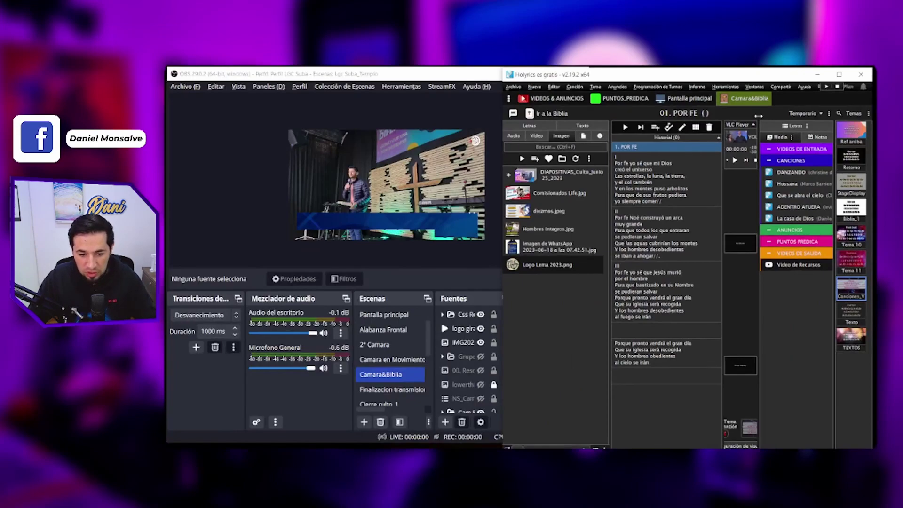
left_click(699, 100)
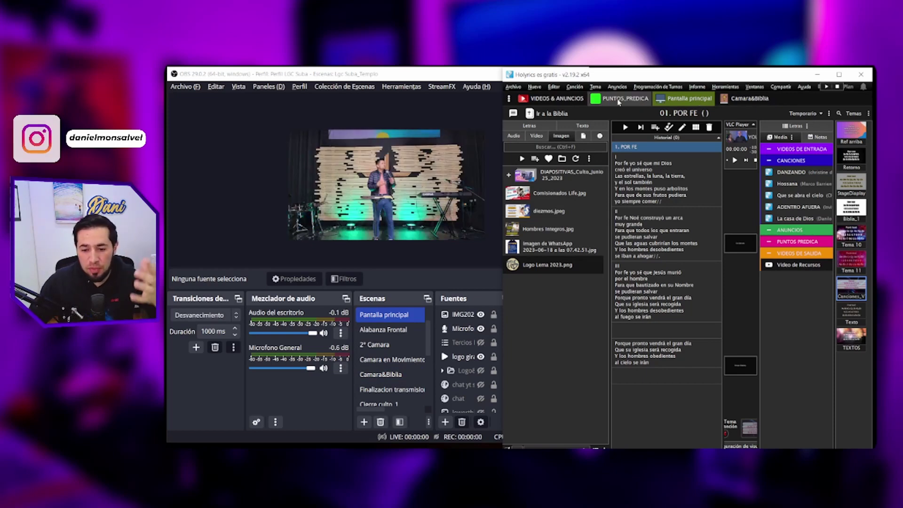
left_click(619, 99)
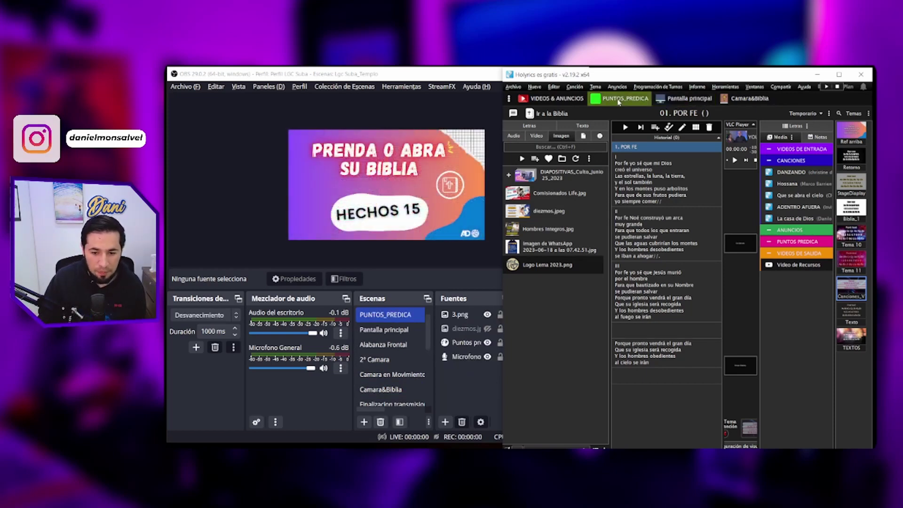
left_click(546, 100)
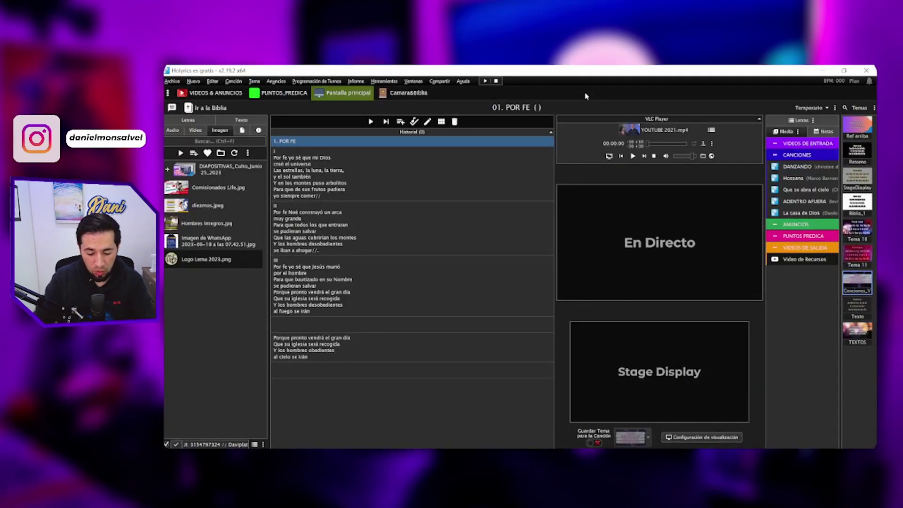
Step: Open the Holyrics Bible view beside OBS and switch the scene to Camara&Biblia and back to Pantalla principal using the favorites
left_click(208, 108)
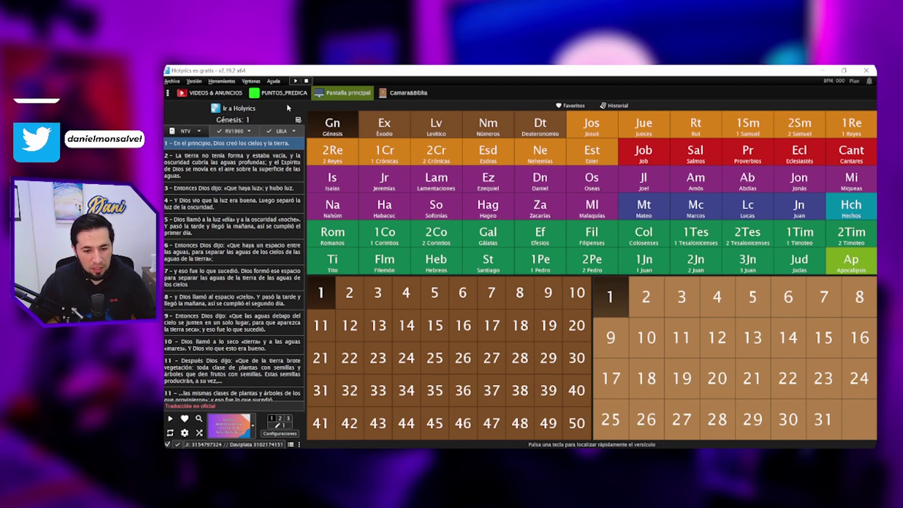
left_click(844, 70)
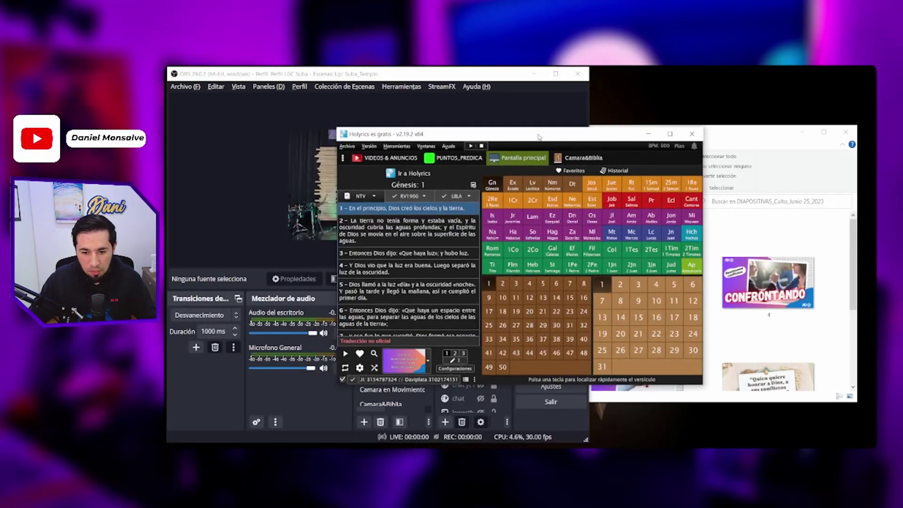
left_click_drag(539, 136, 684, 82)
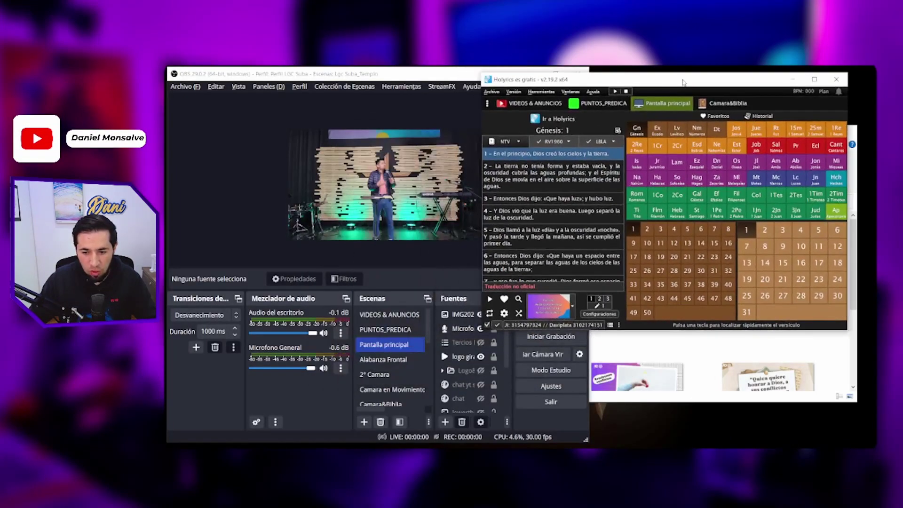
left_click(725, 104)
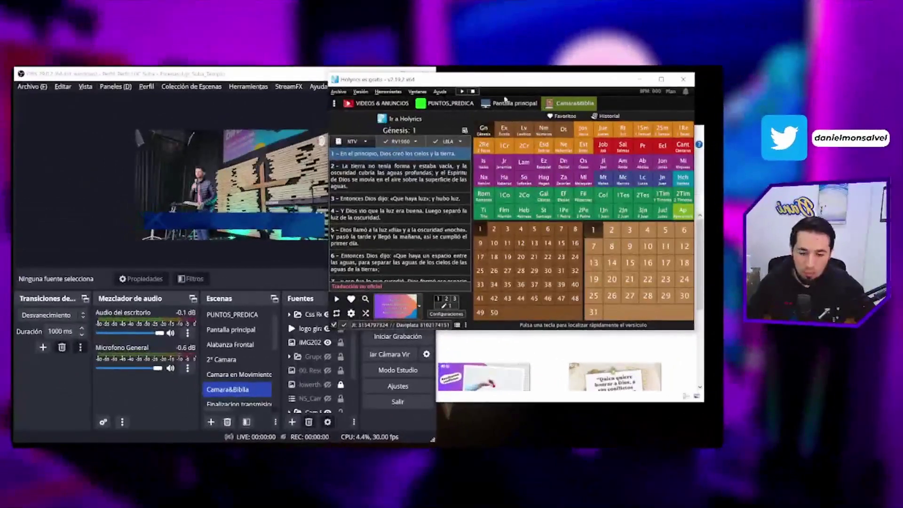
left_click(494, 103)
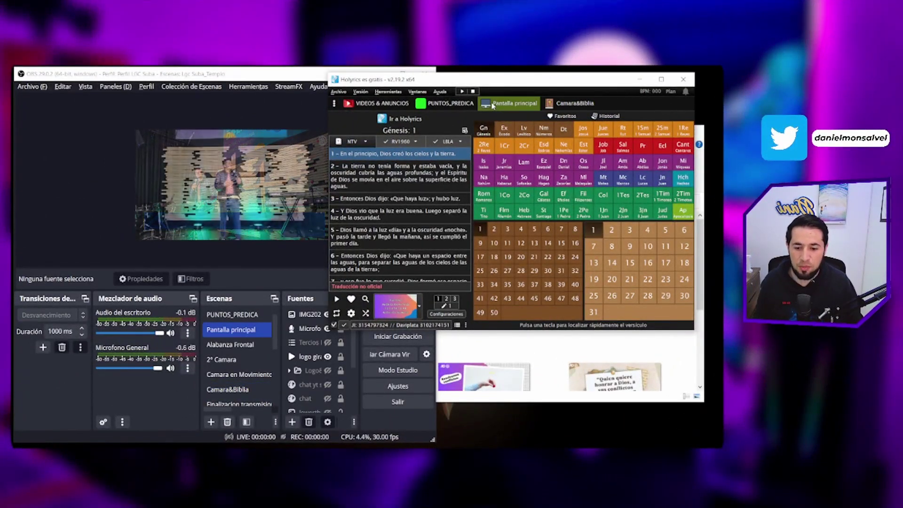